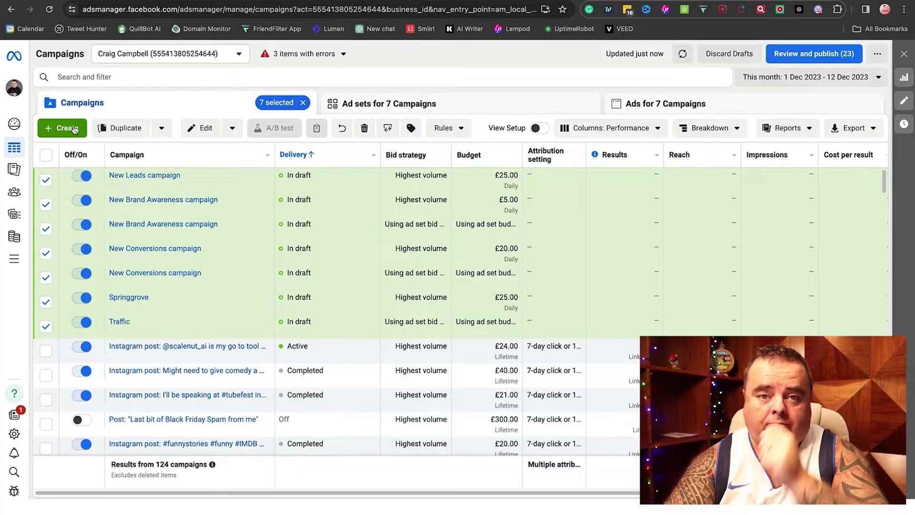
{"action": "left_click", "coordinate": [67, 128]}
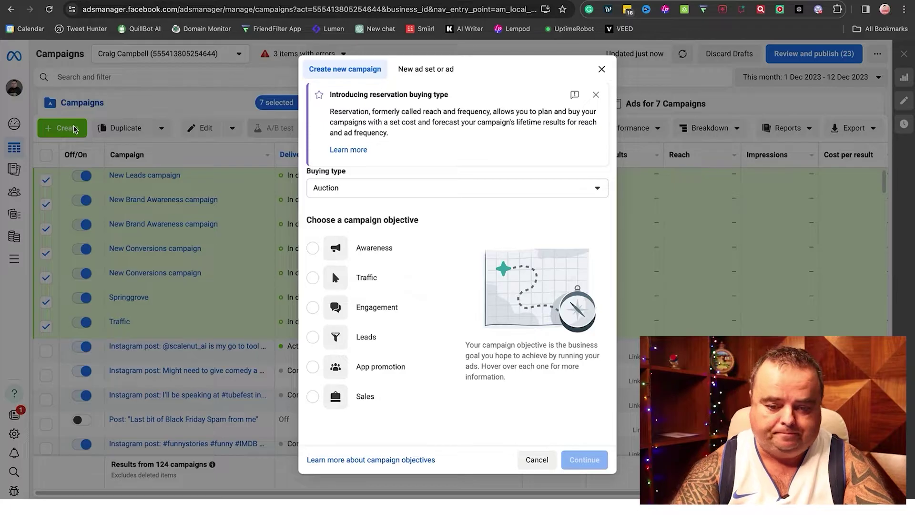
{"action": "left_click", "coordinate": [599, 191]}
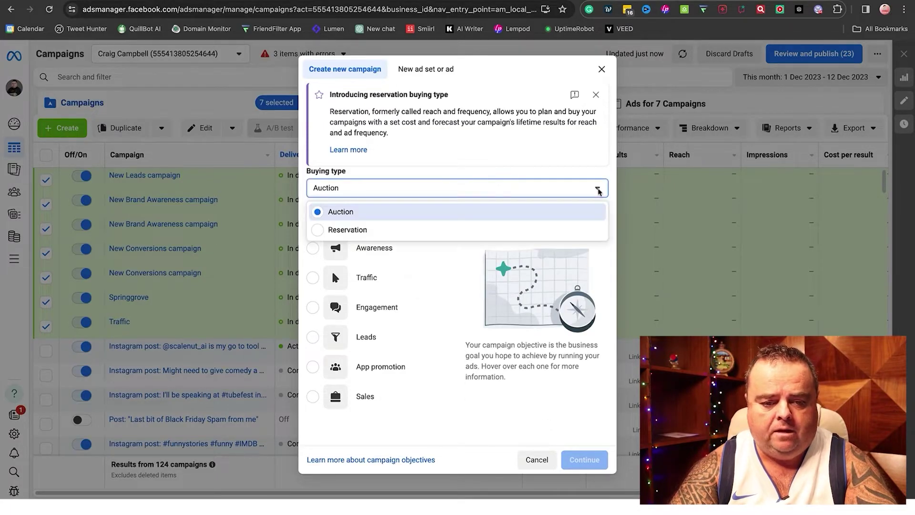
{"action": "left_click", "coordinate": [541, 232]}
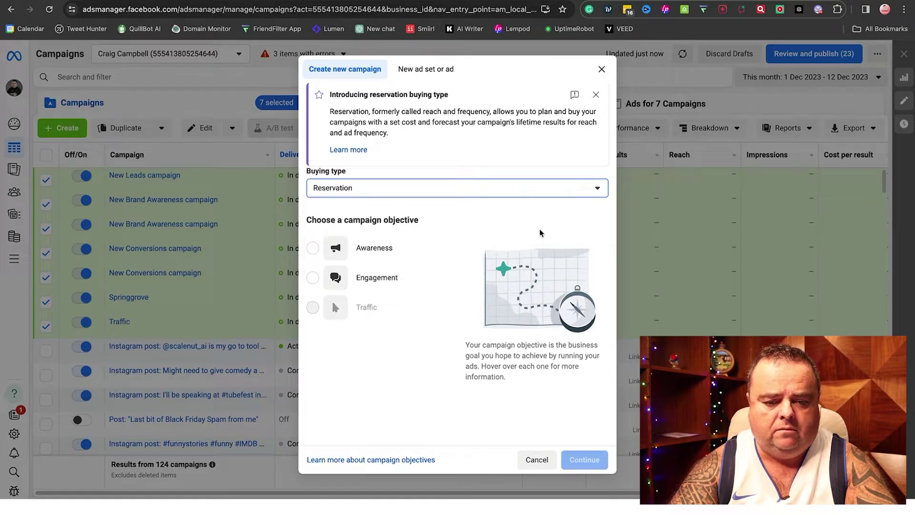
{"action": "left_click", "coordinate": [545, 191]}
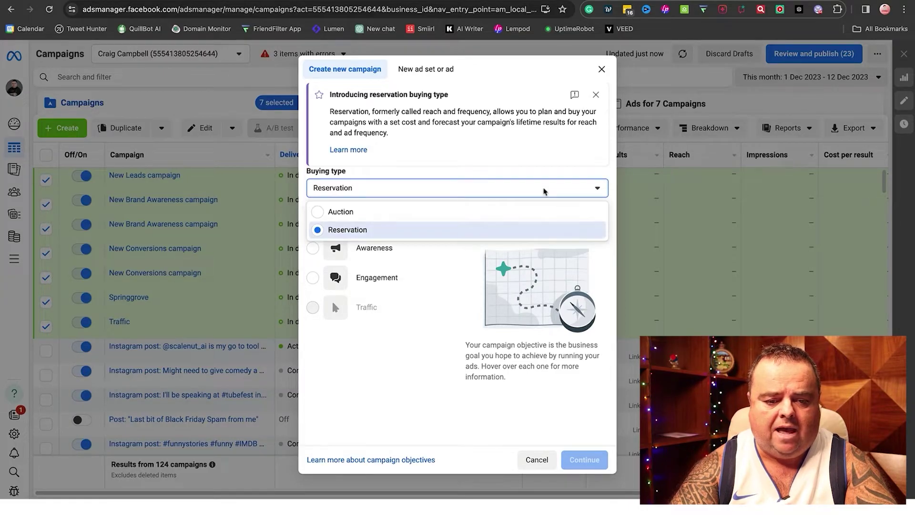
{"action": "left_click", "coordinate": [525, 211]}
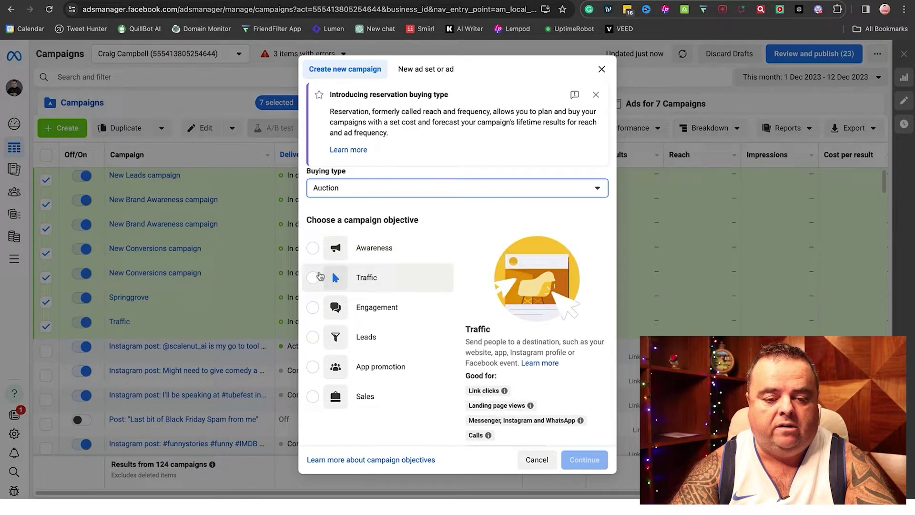
- Compare the Engagement, Leads, App promotion and Sales objectives, then settle on Traffic
{"action": "left_click", "coordinate": [312, 281]}
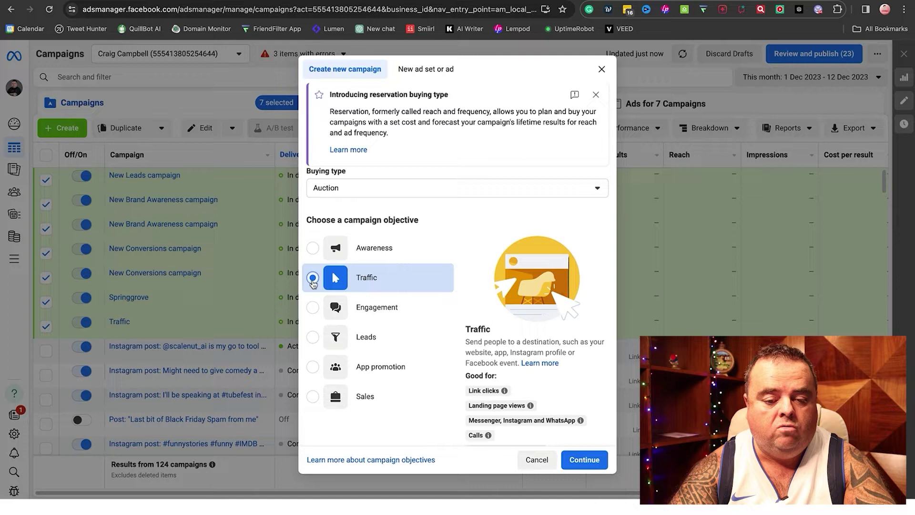
{"action": "left_click", "coordinate": [314, 308]}
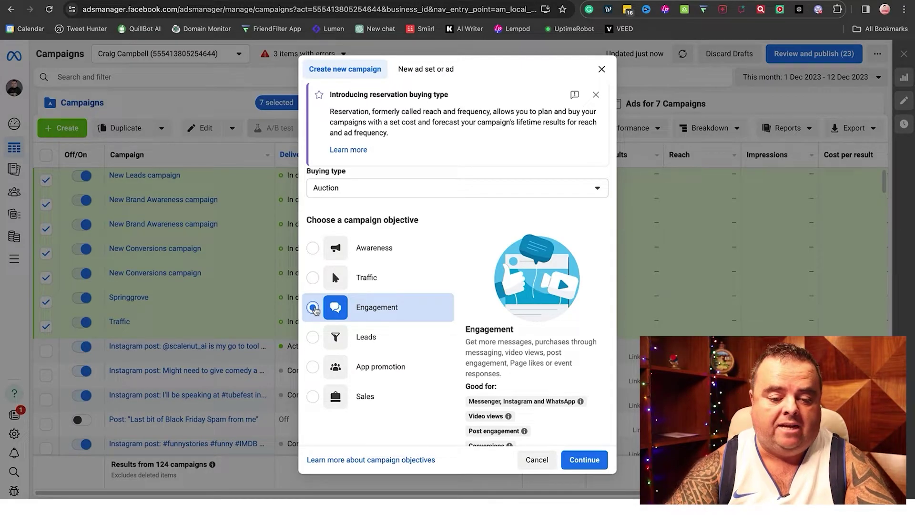
{"action": "left_click", "coordinate": [313, 337]}
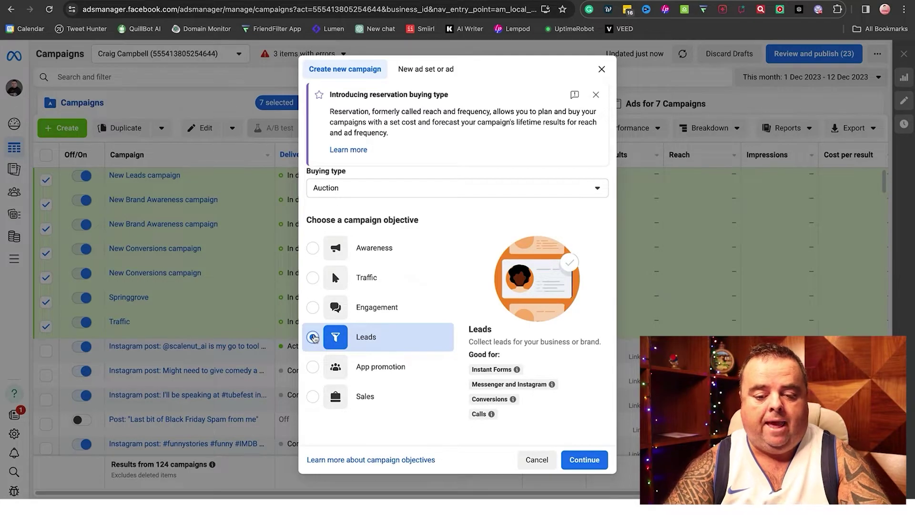
{"action": "left_click", "coordinate": [319, 365]}
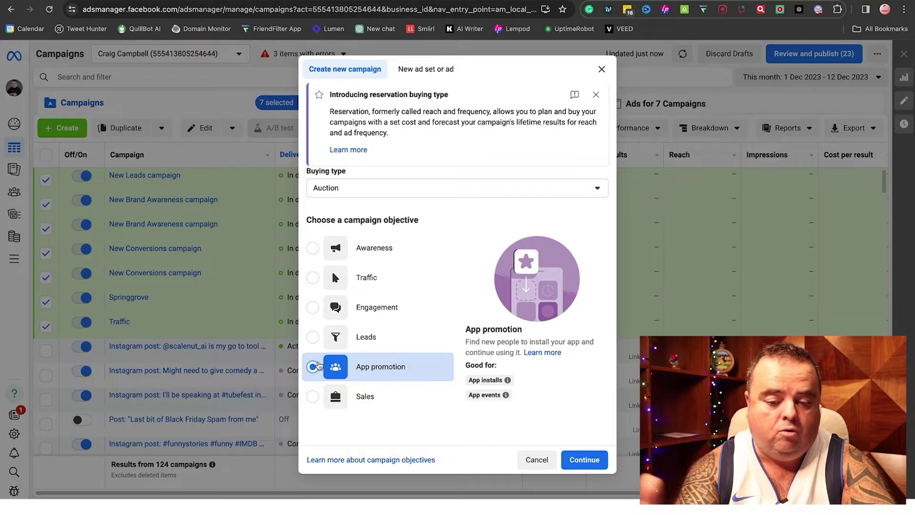
{"action": "left_click", "coordinate": [315, 399]}
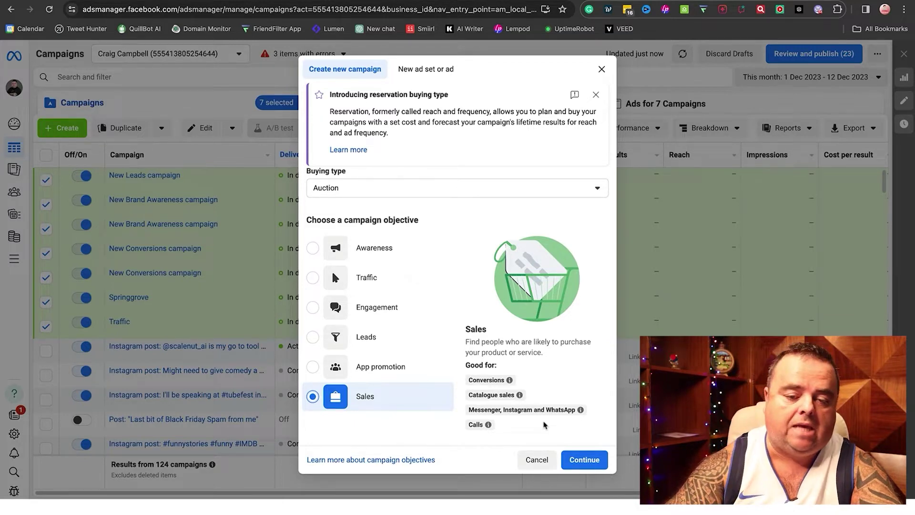
{"action": "left_click", "coordinate": [313, 278]}
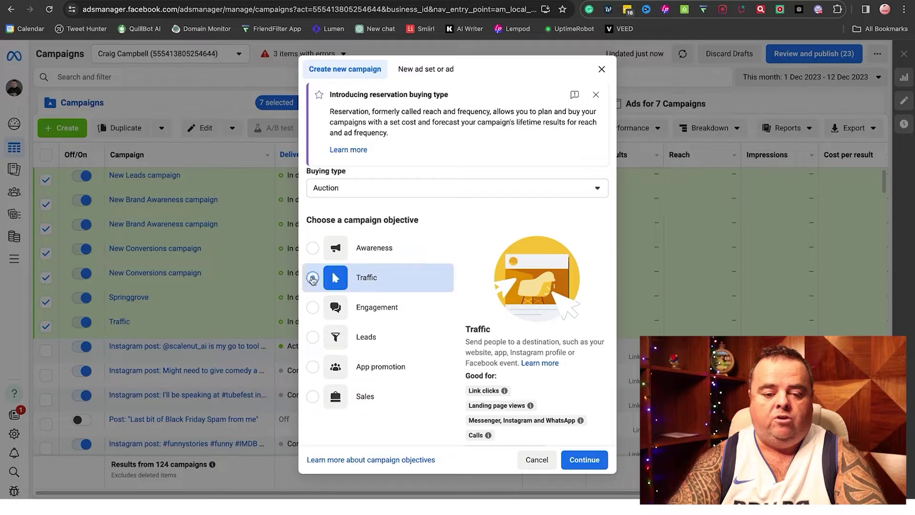
- Review the setup options and pick Manual traffic campaign over the Instagram suggestion
{"action": "left_click", "coordinate": [584, 459]}
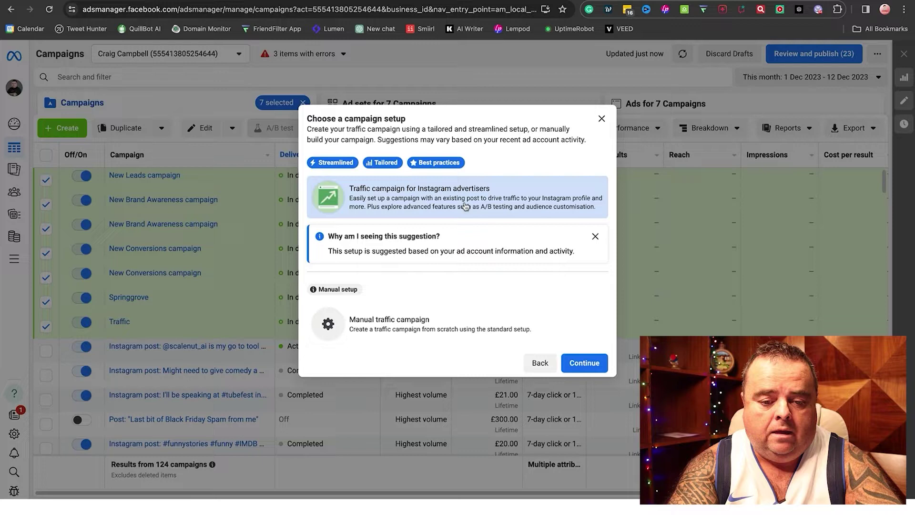
{"action": "mouse_move", "coordinate": [344, 164]}
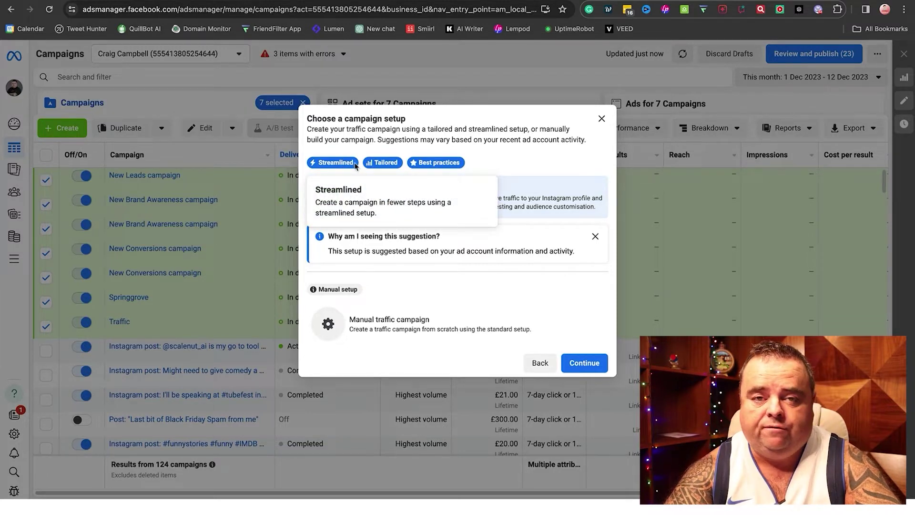
{"action": "mouse_move", "coordinate": [382, 159]}
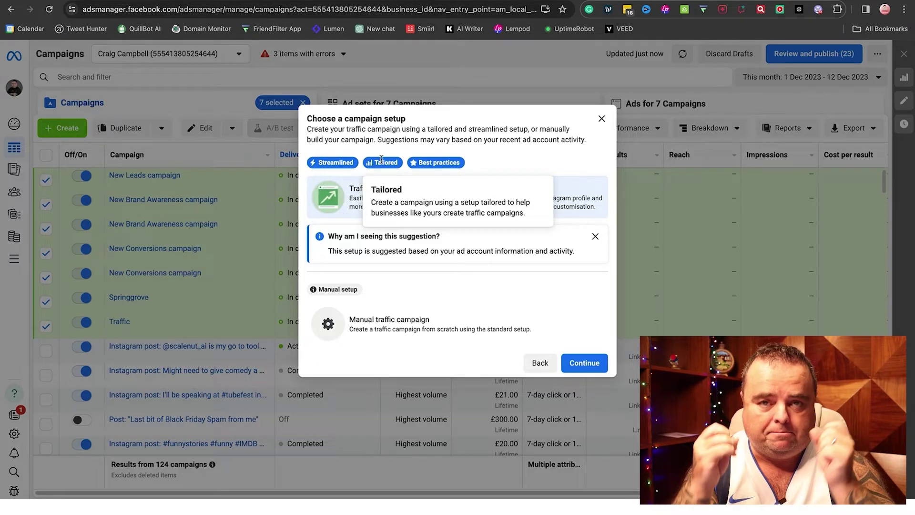
{"action": "mouse_move", "coordinate": [439, 169]}
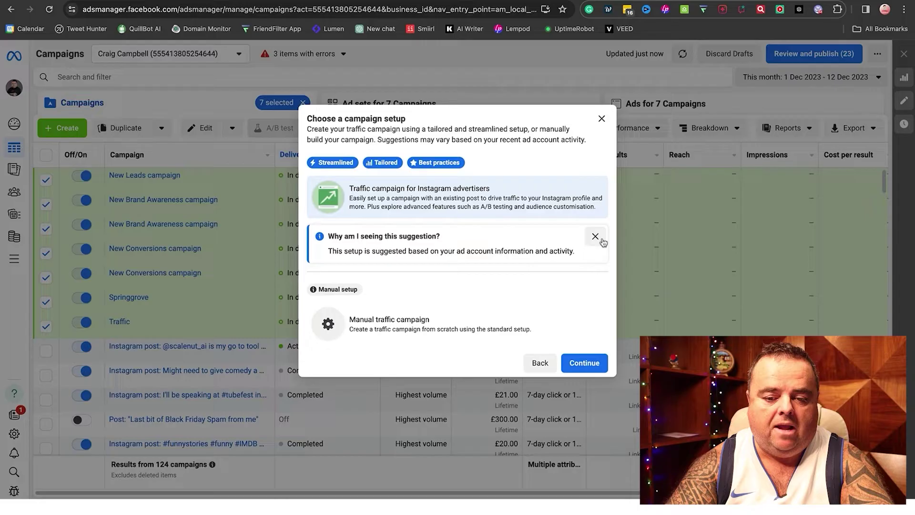
{"action": "left_click_drag", "start_coordinate": [615, 233], "coordinate": [585, 365]}
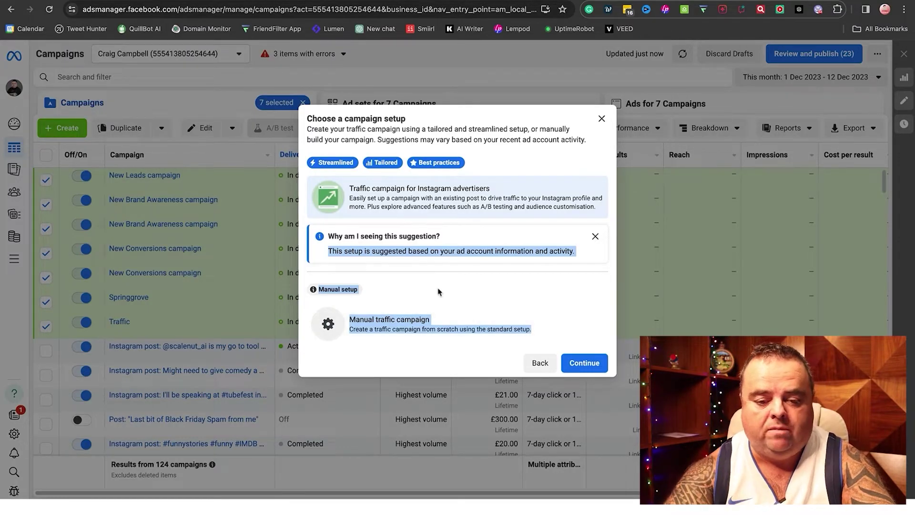
{"action": "left_click", "coordinate": [443, 330]}
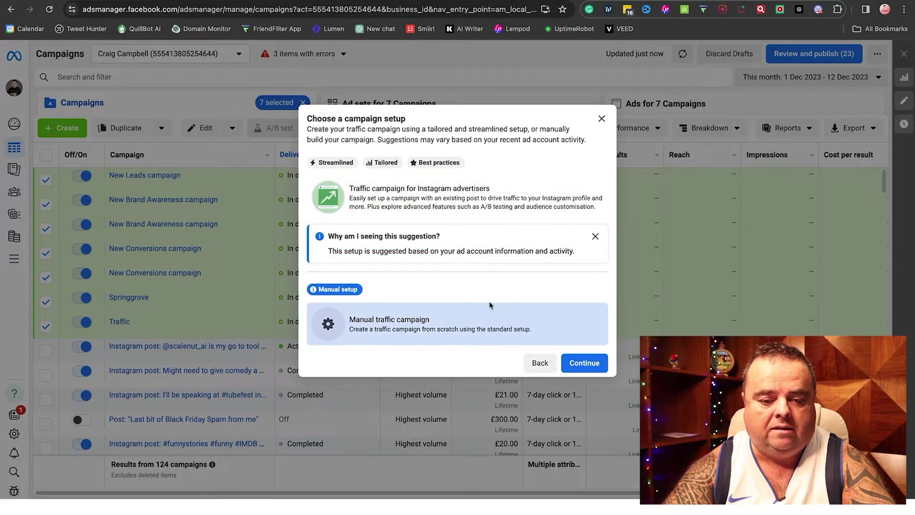
{"action": "left_click", "coordinate": [496, 195]}
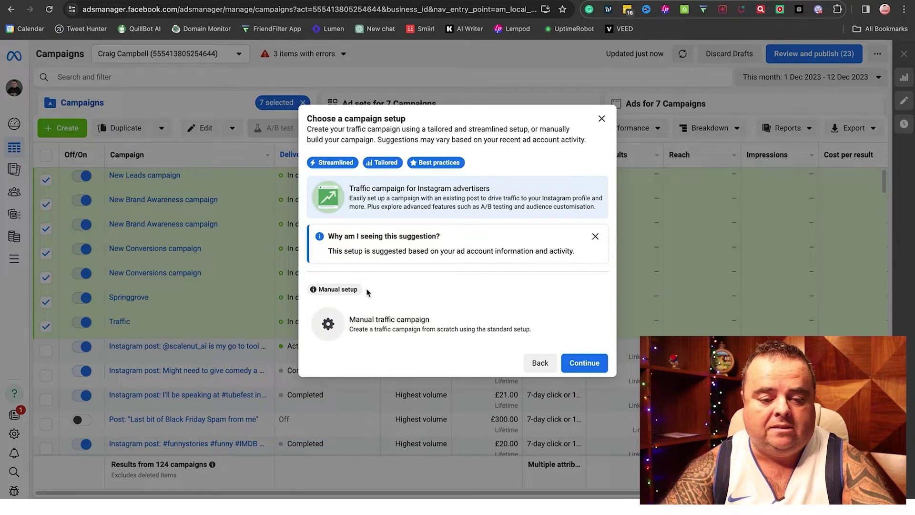
{"action": "mouse_move", "coordinate": [350, 287]}
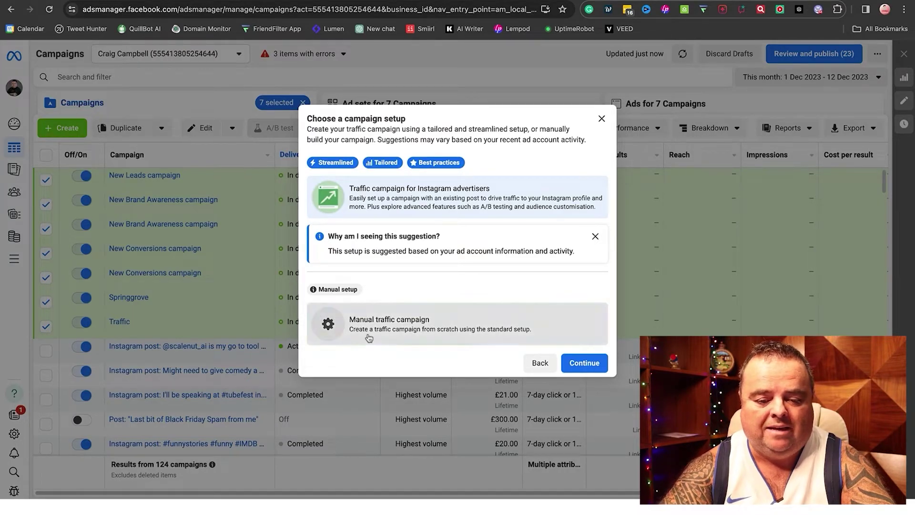
{"action": "left_click", "coordinate": [369, 338]}
- Create the campaign, name it 'Test', and confirm Buying type stays Auction
{"action": "left_click", "coordinate": [580, 364]}
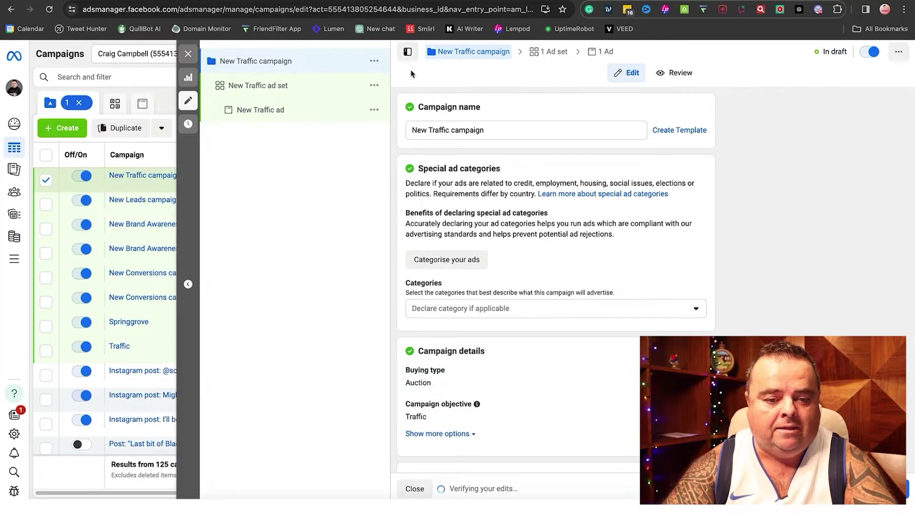
{"action": "left_click_drag", "start_coordinate": [504, 131], "coordinate": [350, 120]}
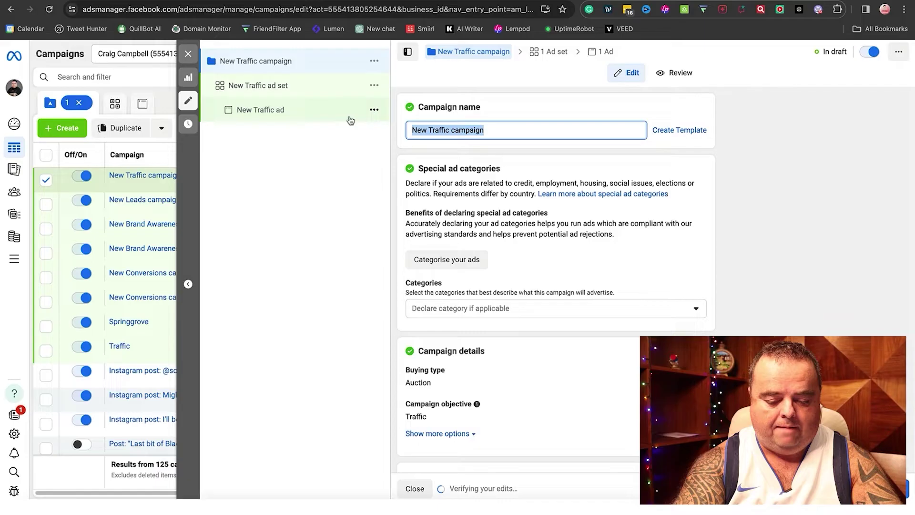
{"action": "type", "text": "Test"}
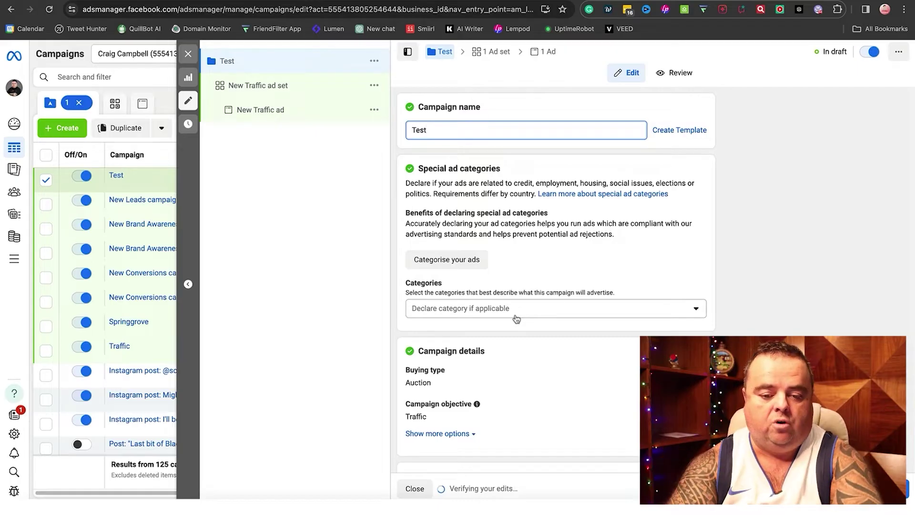
{"action": "left_click", "coordinate": [781, 310]}
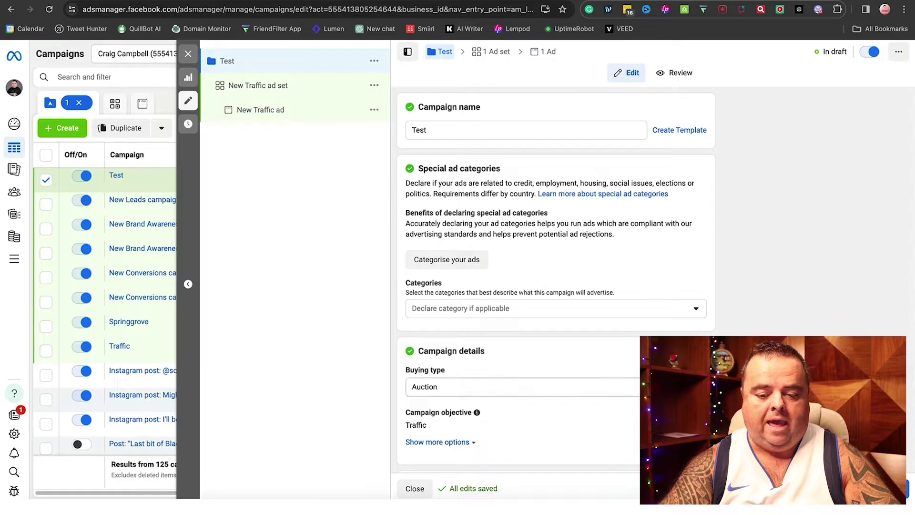
{"action": "left_click", "coordinate": [676, 386]}
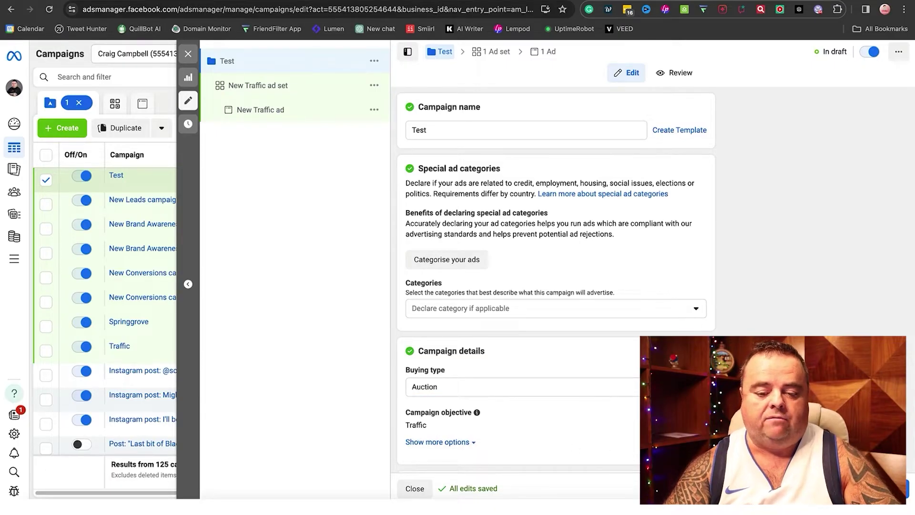
{"action": "left_click_drag", "start_coordinate": [524, 455], "coordinate": [693, 223]}
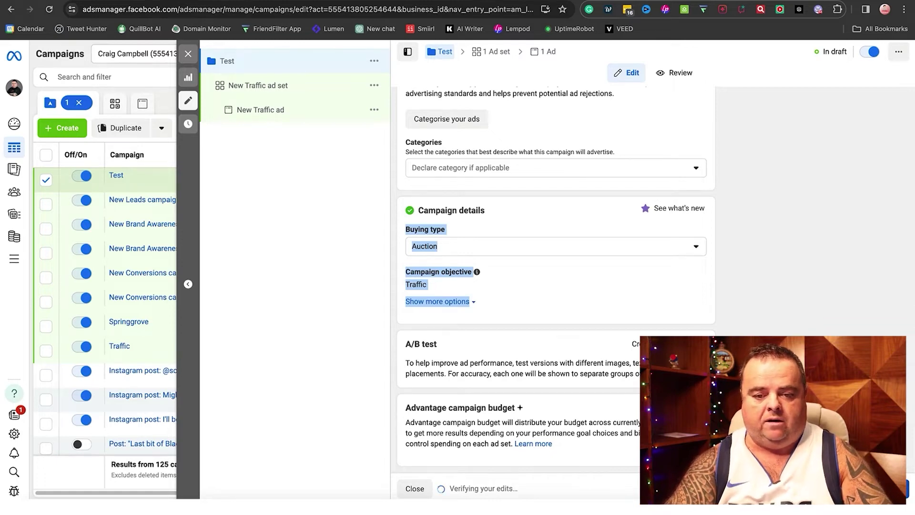
- In the New Traffic ad set, settle on Maximise number of link clicks after trying landing page views
{"action": "left_click", "coordinate": [258, 86]}
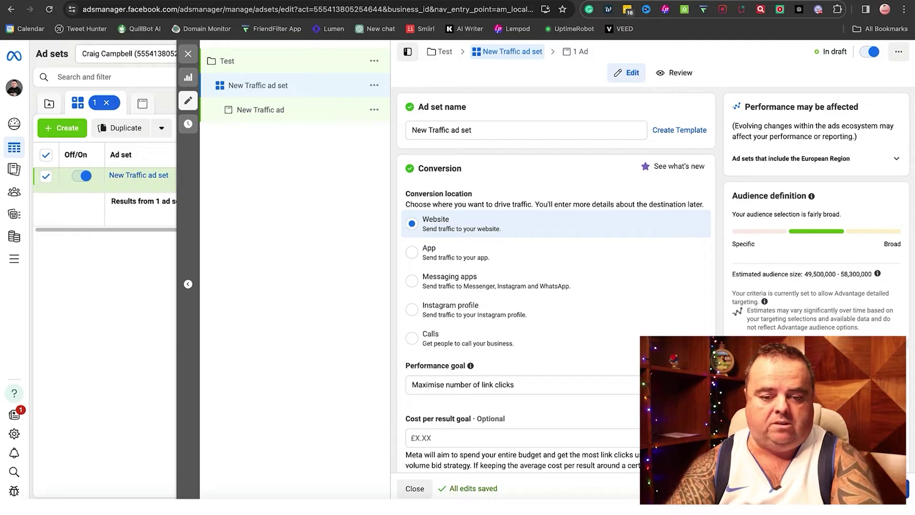
{"action": "left_click", "coordinate": [546, 391]}
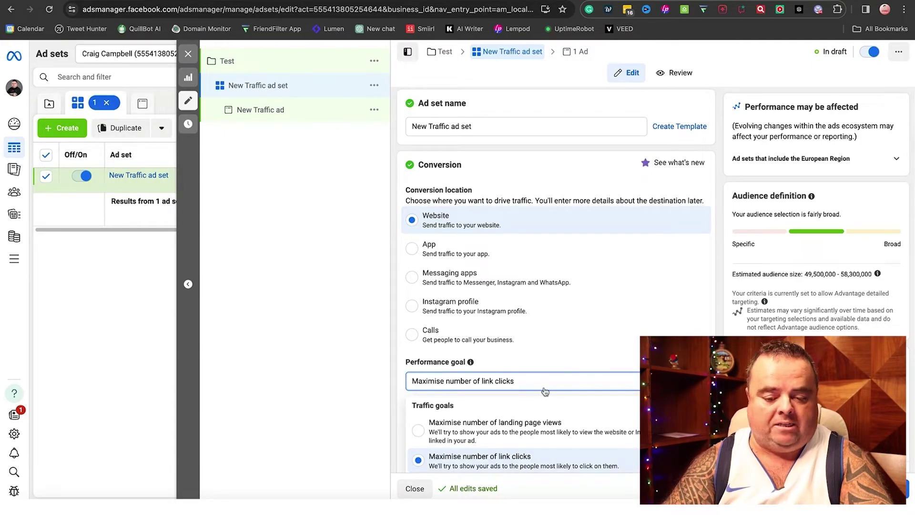
{"action": "left_click", "coordinate": [544, 458]}
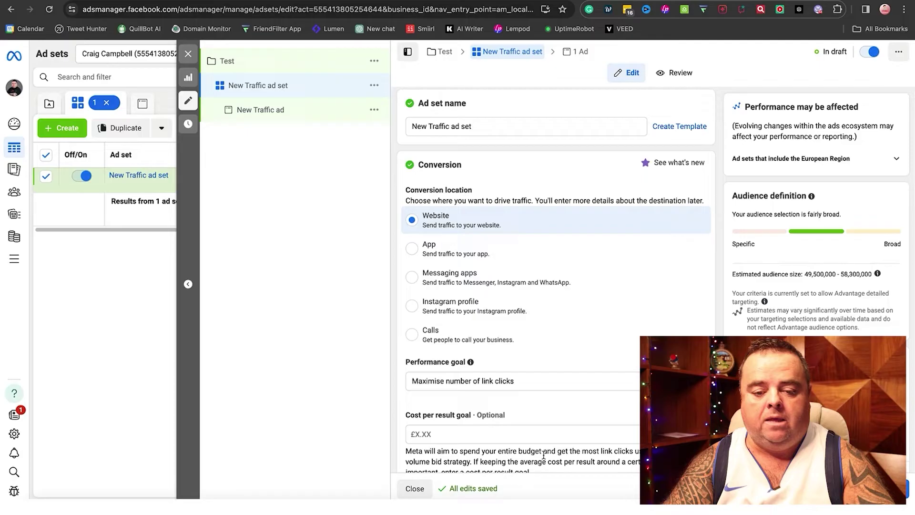
{"action": "left_click", "coordinate": [622, 382]}
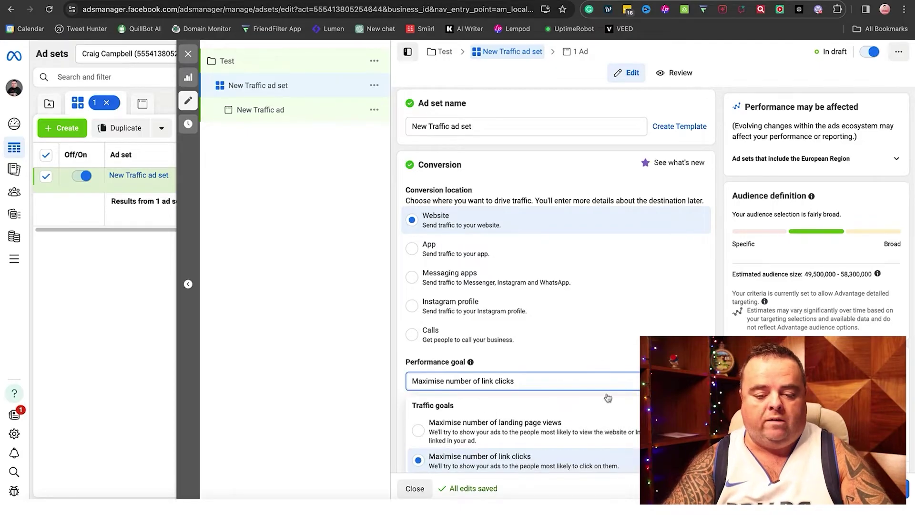
{"action": "left_click", "coordinate": [591, 436]}
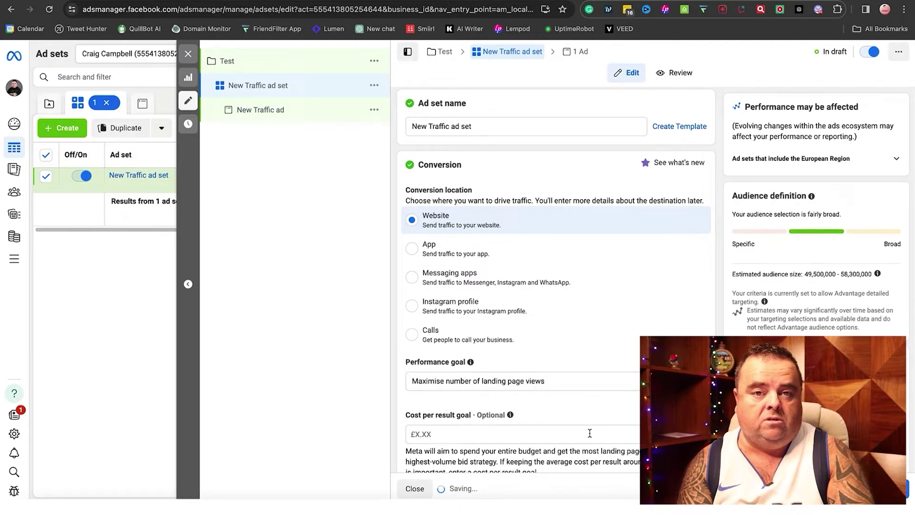
{"action": "left_click", "coordinate": [616, 380]}
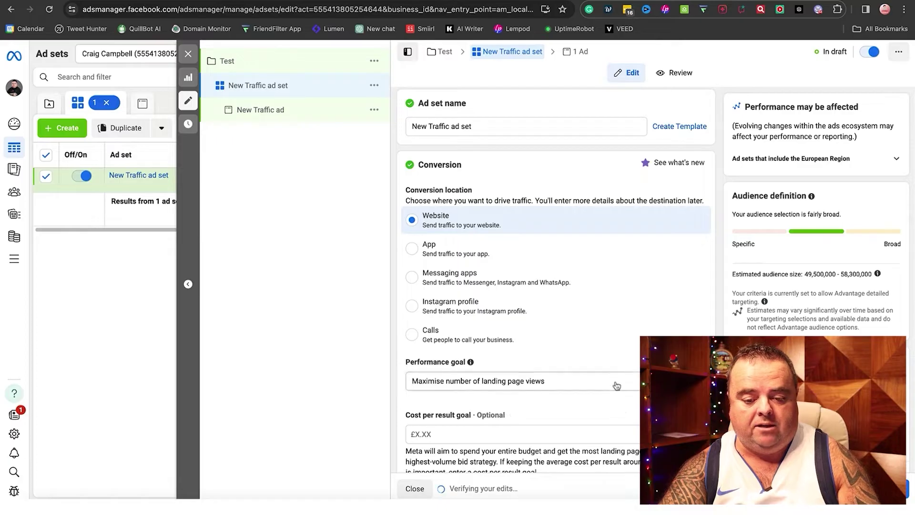
{"action": "left_click", "coordinate": [584, 461]}
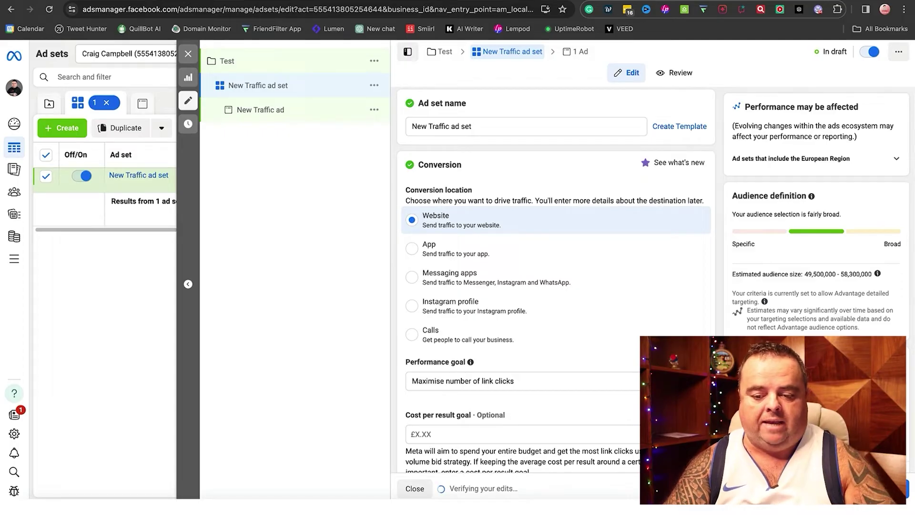
{"action": "left_click_drag", "start_coordinate": [667, 457], "coordinate": [679, 170]}
{"action": "left_click", "coordinate": [679, 170]}
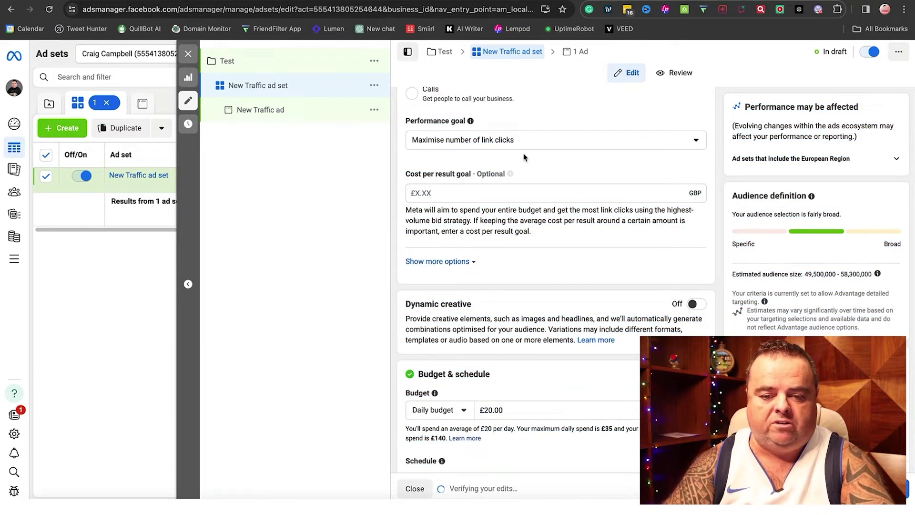
{"action": "mouse_move", "coordinate": [511, 175]}
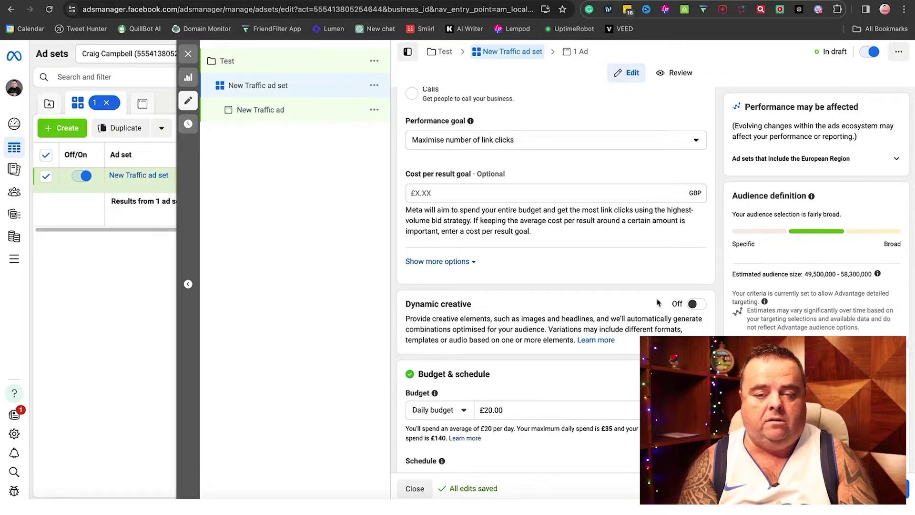
{"action": "left_click", "coordinate": [695, 303]}
{"action": "left_click", "coordinate": [524, 286]}
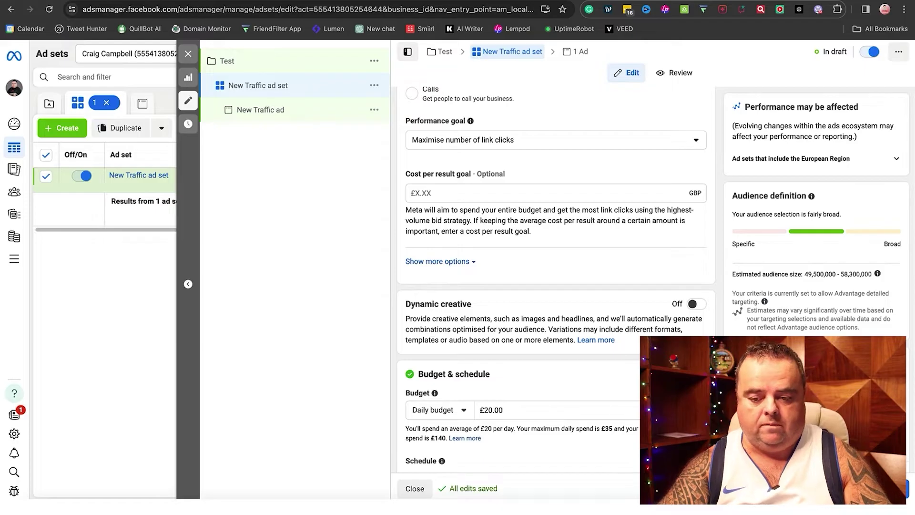
{"action": "left_click_drag", "start_coordinate": [737, 102], "coordinate": [863, 343]}
- Switch the ad set budget to Lifetime budget and open its help article
{"action": "scroll", "coordinate": [622, 349], "scroll_direction": "down", "scroll_amount": 3}
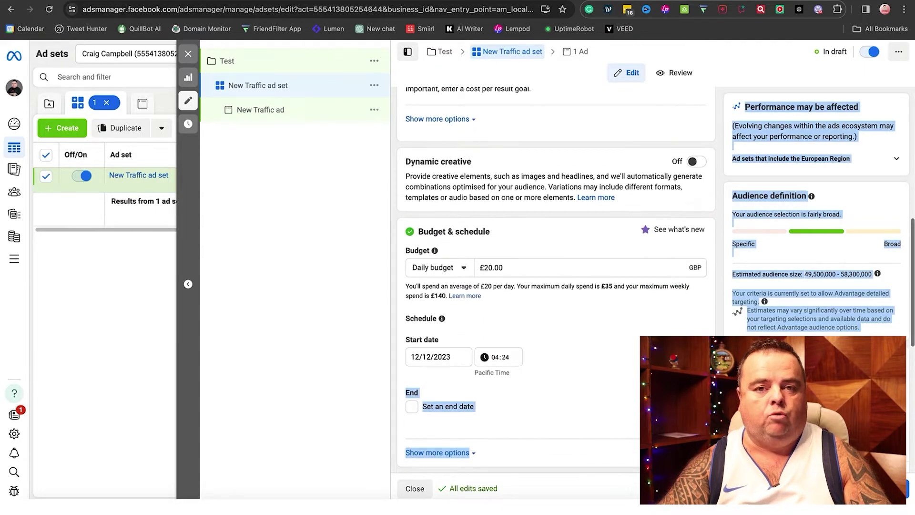
{"action": "left_click", "coordinate": [622, 350]}
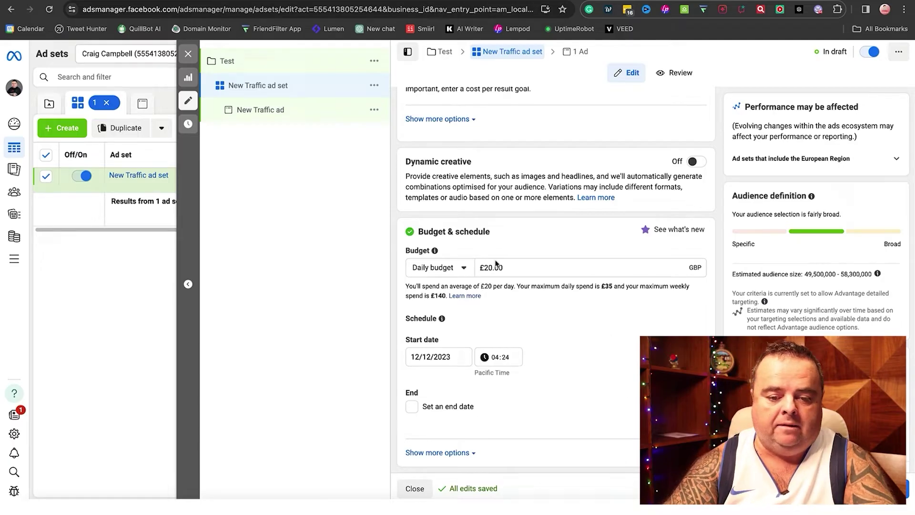
{"action": "left_click", "coordinate": [456, 269]}
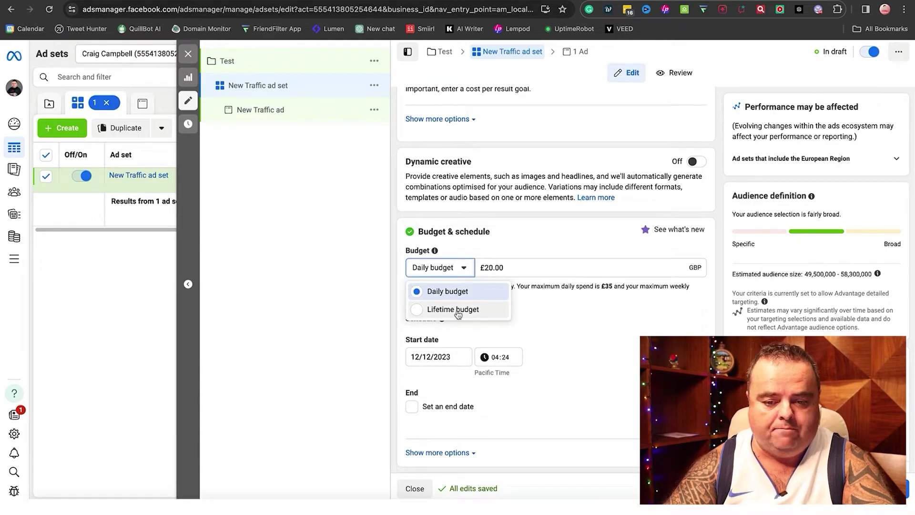
{"action": "left_click", "coordinate": [508, 241]}
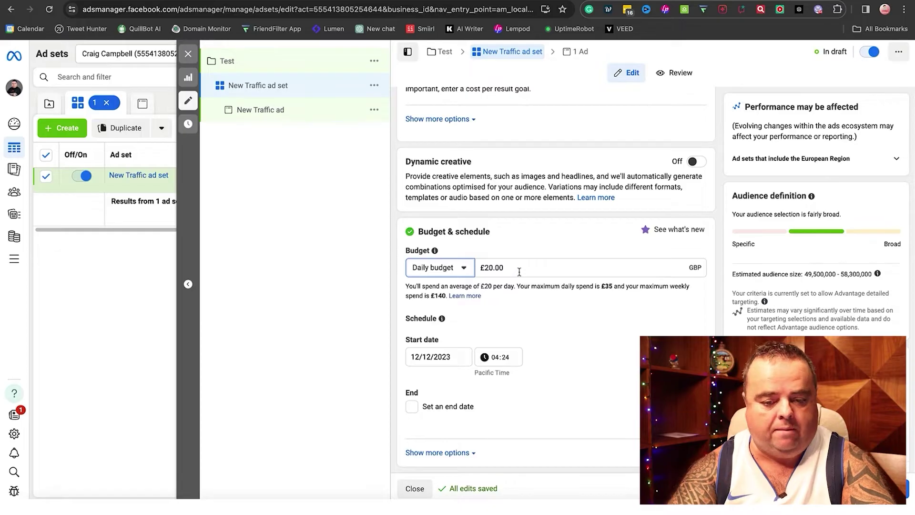
{"action": "left_click", "coordinate": [454, 270]}
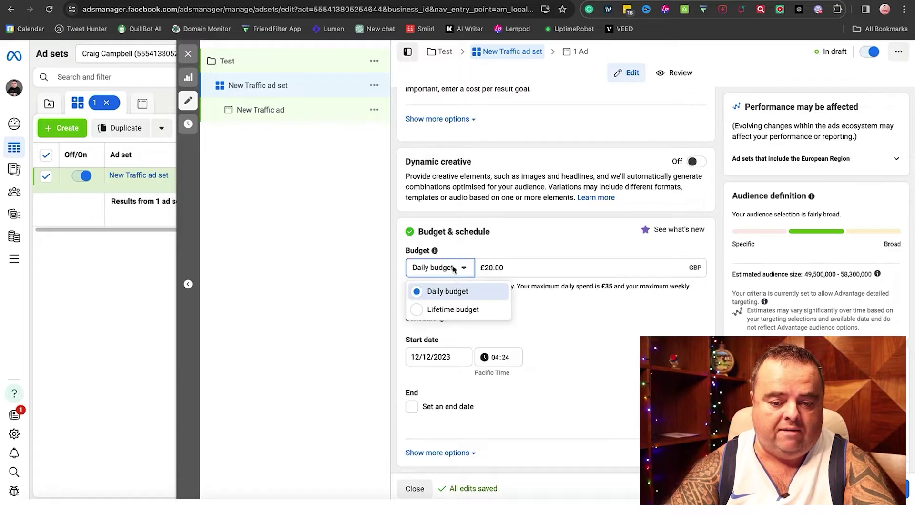
{"action": "left_click", "coordinate": [459, 310]}
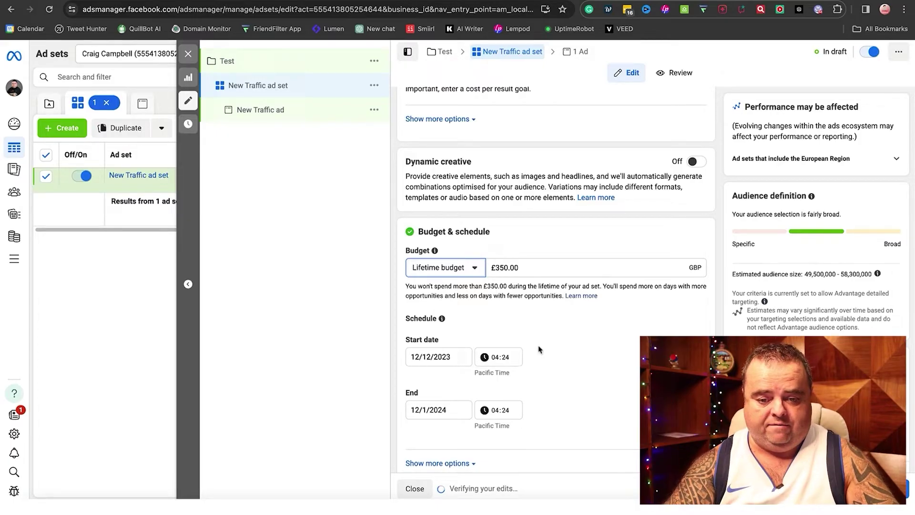
{"action": "left_click", "coordinate": [580, 296]}
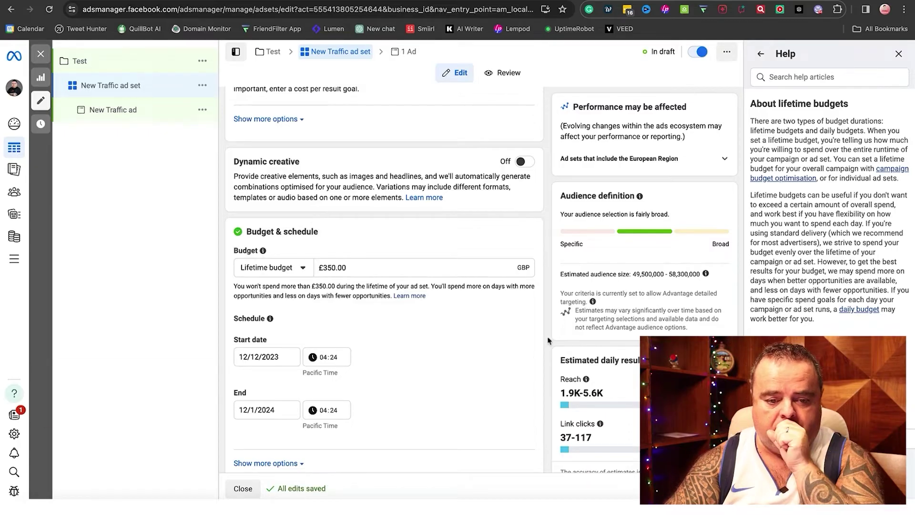
- Return to Daily budget and change the amount from £20.00 to £1.00
{"action": "left_click", "coordinate": [290, 270]}
{"action": "left_click", "coordinate": [275, 291]}
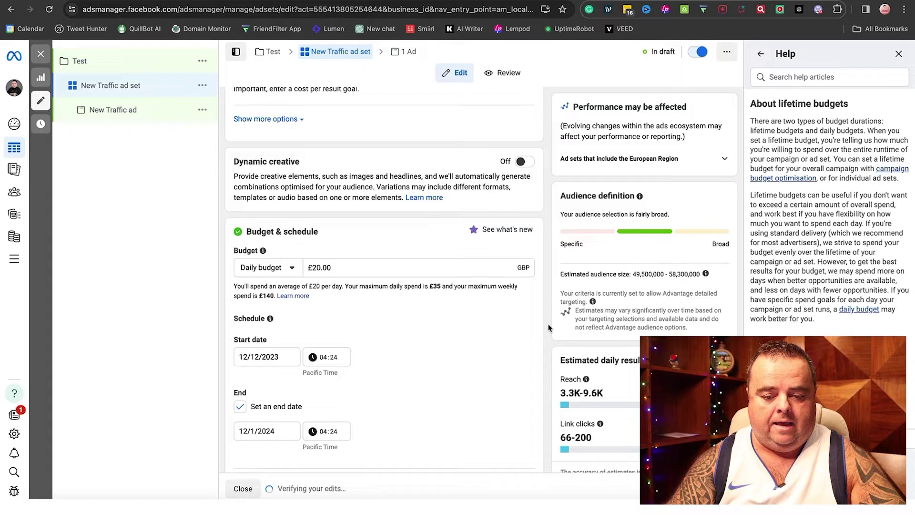
{"action": "left_click_drag", "start_coordinate": [340, 267], "coordinate": [288, 269]}
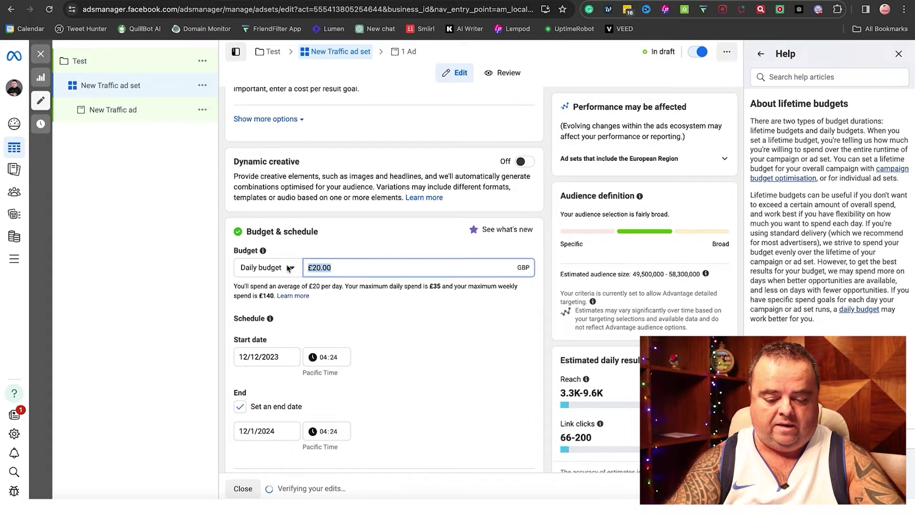
{"action": "type", "text": "1.0"}
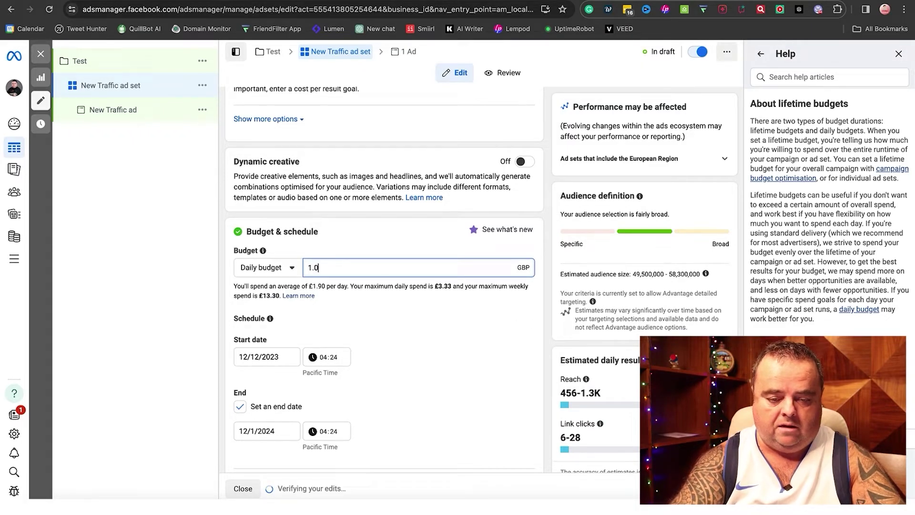
{"action": "type", "text": "0"}
{"action": "left_click", "coordinate": [541, 342]}
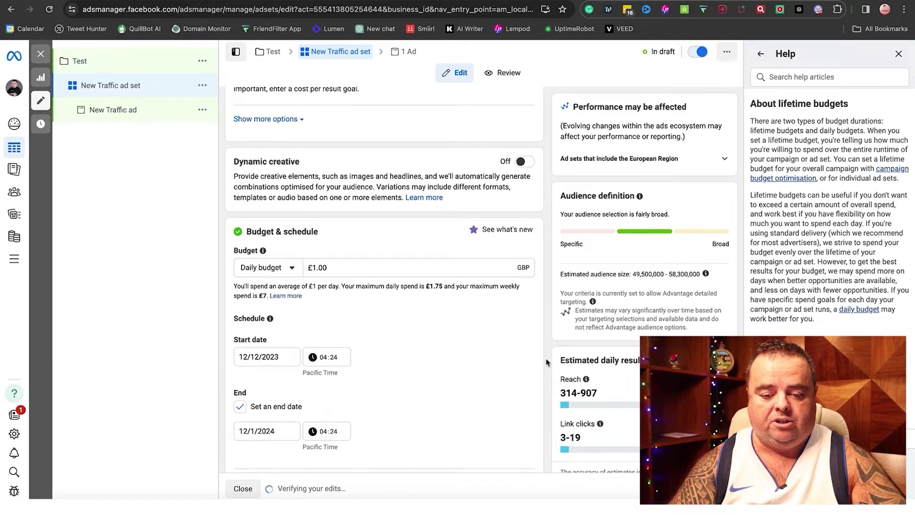
{"action": "left_click_drag", "start_coordinate": [547, 362], "coordinate": [300, 306]}
{"action": "left_click", "coordinate": [548, 161]}
- Show more audience options and review the United Kingdom location entry without changes
{"action": "left_click", "coordinate": [300, 313]}
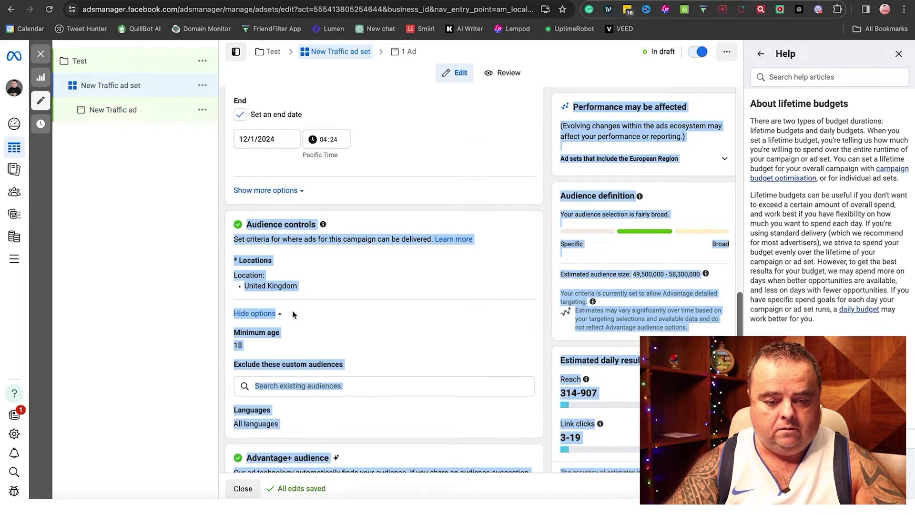
{"action": "left_click", "coordinate": [401, 307]}
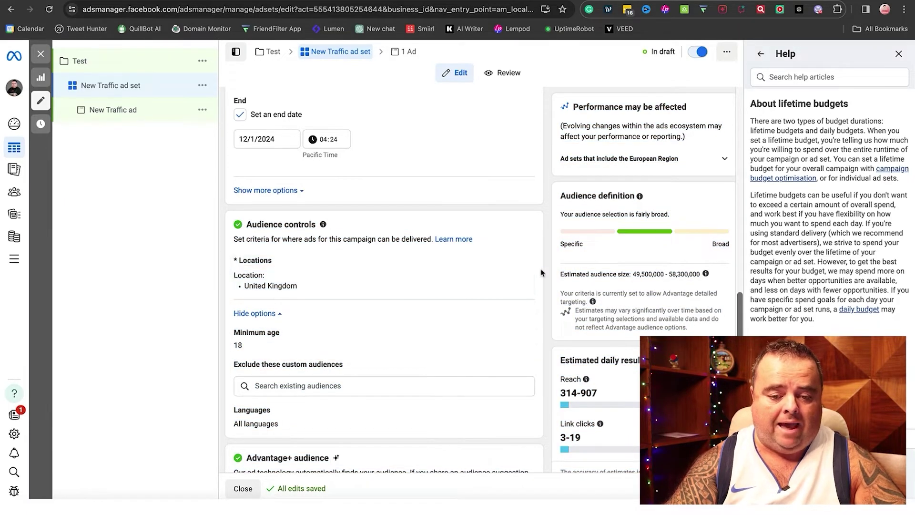
{"action": "left_click", "coordinate": [518, 264]}
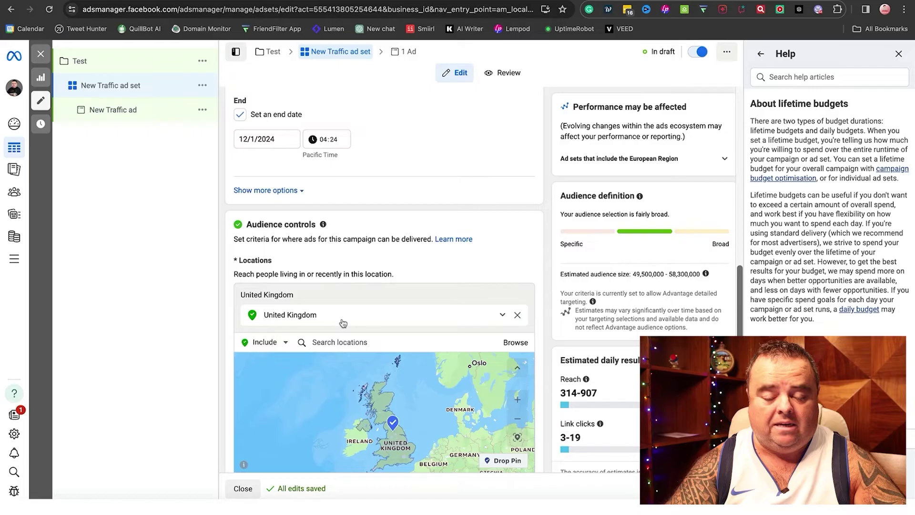
{"action": "left_click", "coordinate": [502, 314]}
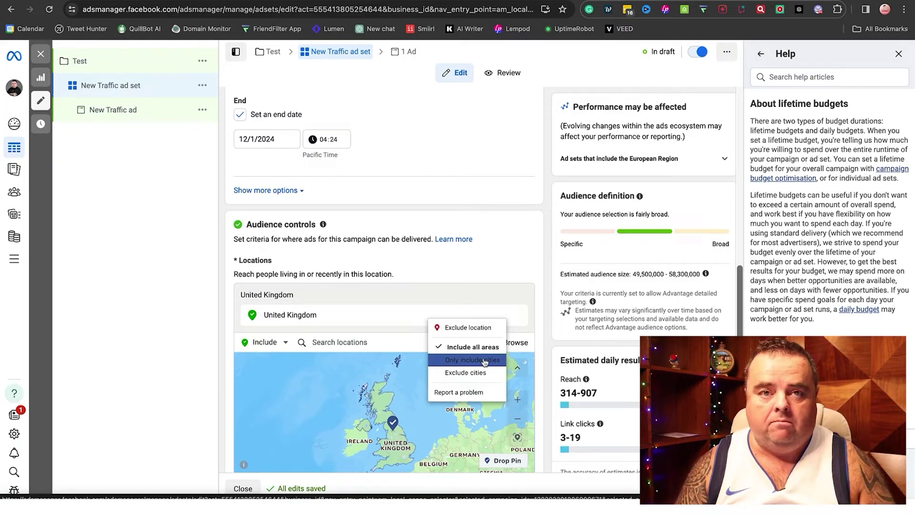
{"action": "left_click", "coordinate": [548, 310]}
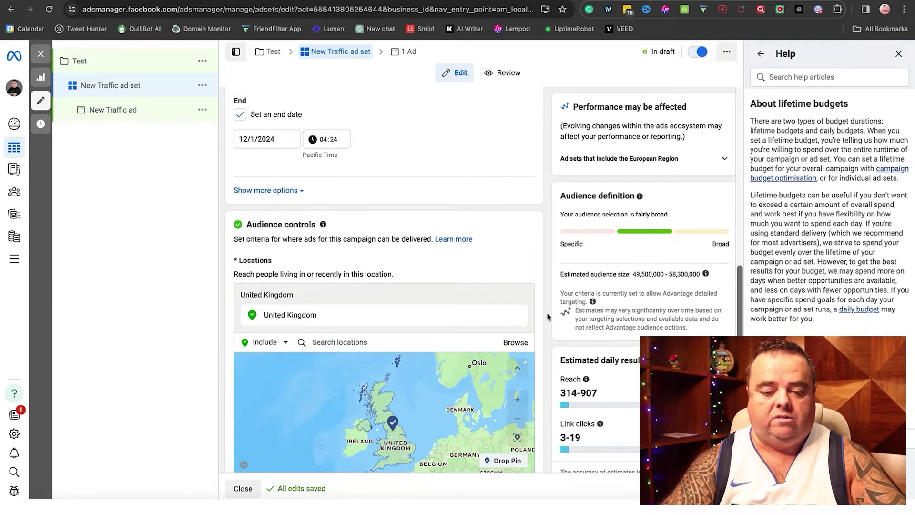
{"action": "left_click_drag", "start_coordinate": [547, 316], "coordinate": [539, 408]}
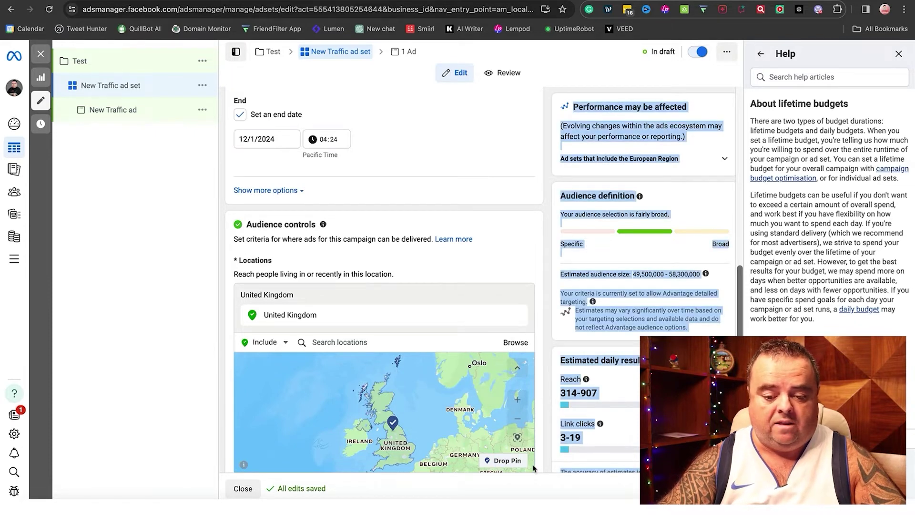
{"action": "scroll", "coordinate": [534, 471], "scroll_direction": "down", "scroll_amount": 6}
{"action": "left_click_drag", "start_coordinate": [534, 472], "coordinate": [521, 433]}
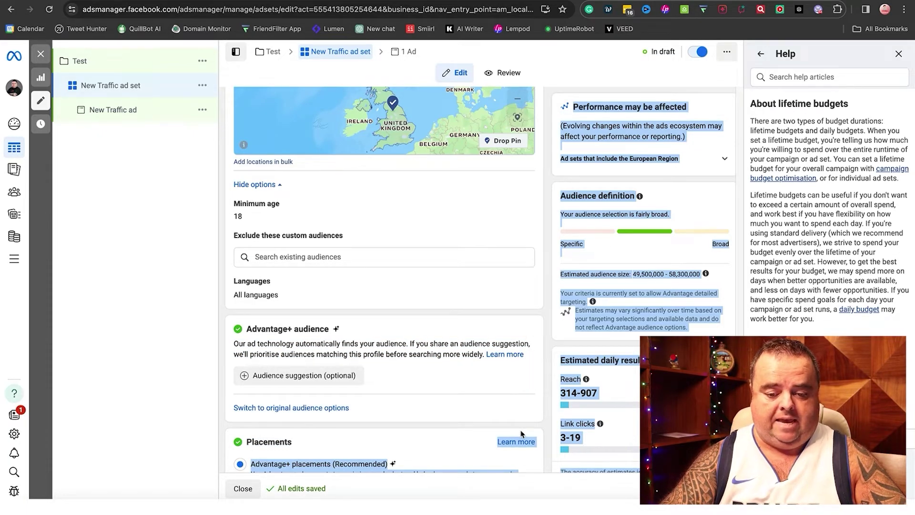
- Search 'search engine' in detailed targeting and add the Search engine optimization job title
{"action": "left_click_drag", "start_coordinate": [521, 433], "coordinate": [531, 387]}
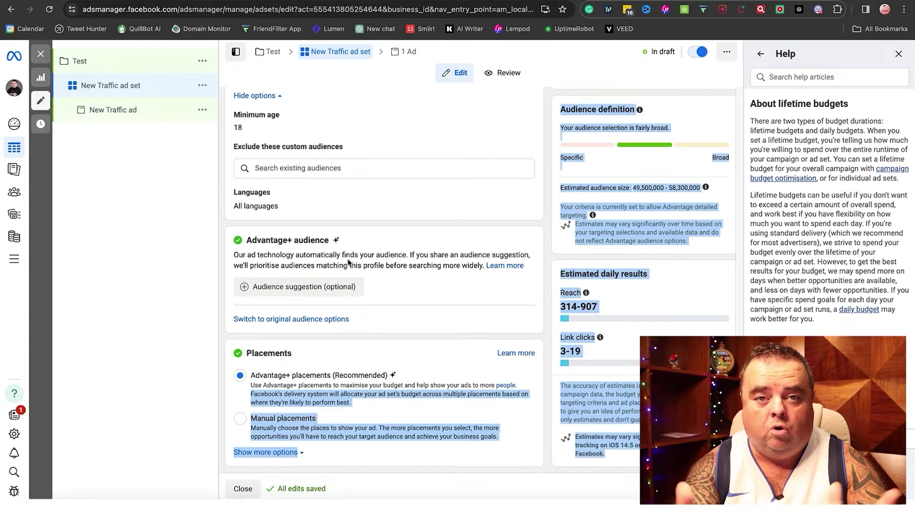
{"action": "left_click", "coordinate": [252, 288]}
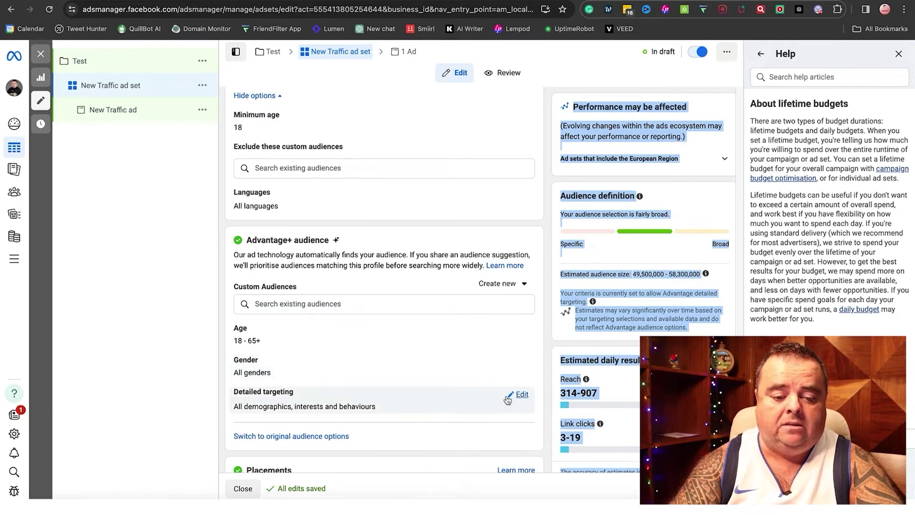
{"action": "left_click", "coordinate": [521, 394]}
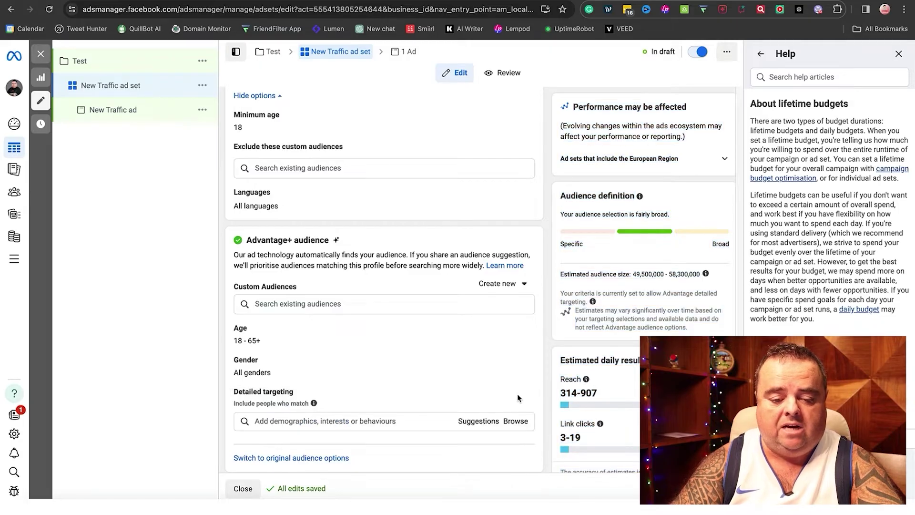
{"action": "left_click", "coordinate": [384, 420]}
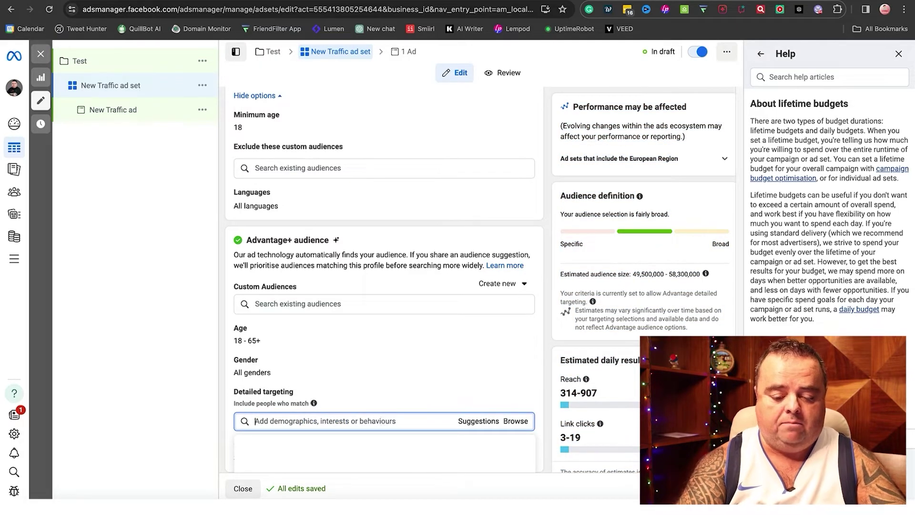
{"action": "type", "text": "search engine"}
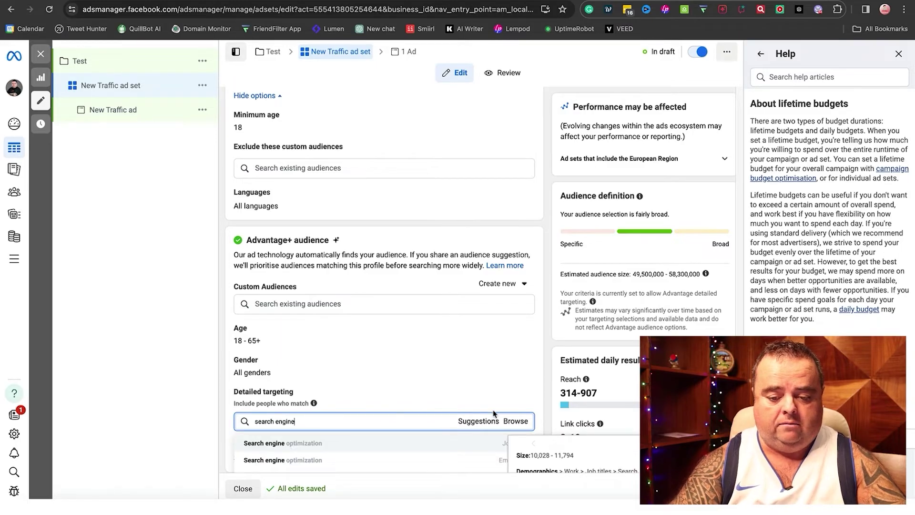
{"action": "left_click", "coordinate": [377, 440]}
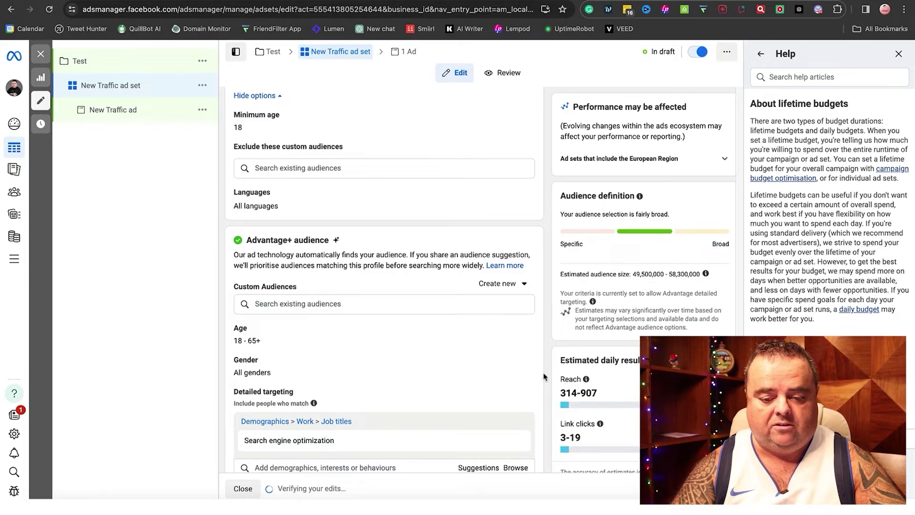
{"action": "left_click_drag", "start_coordinate": [546, 379], "coordinate": [561, 216]}
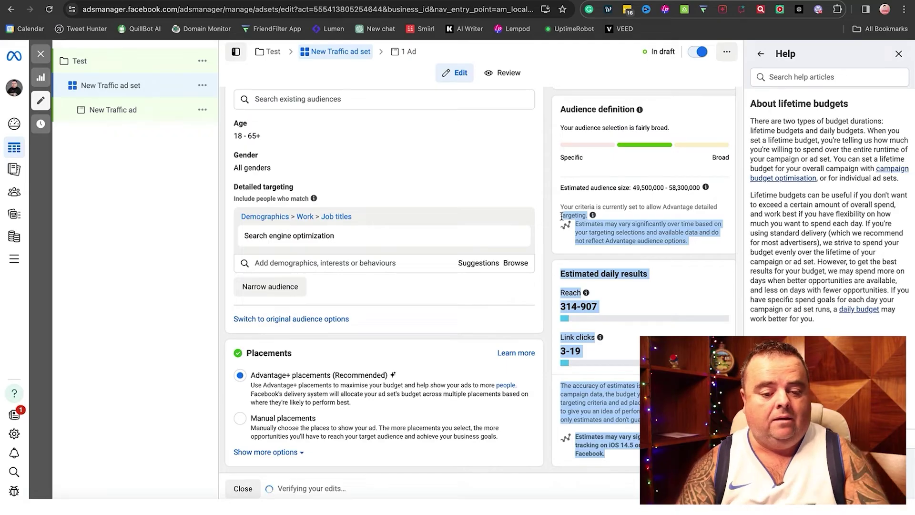
{"action": "left_click", "coordinate": [546, 338]}
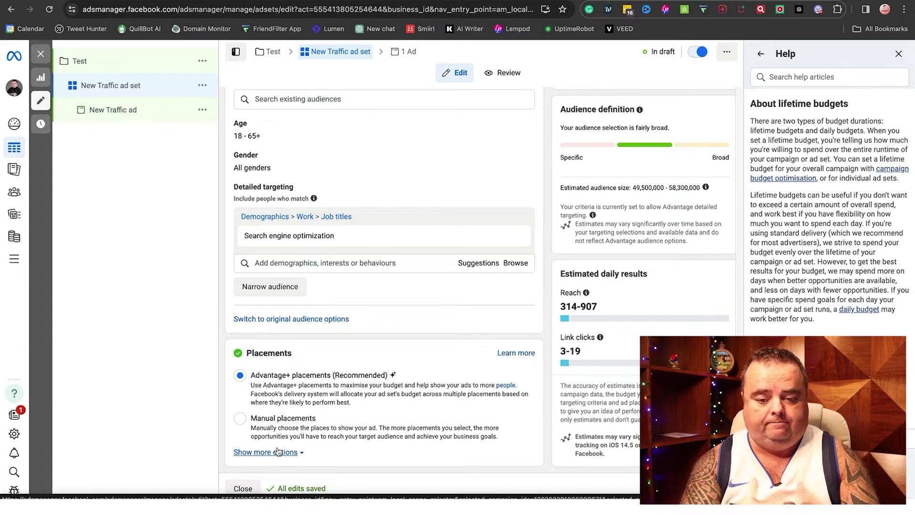
- Switch to Manual placements and close the 'Instagram Shop not available' warning
{"action": "left_click", "coordinate": [240, 418]}
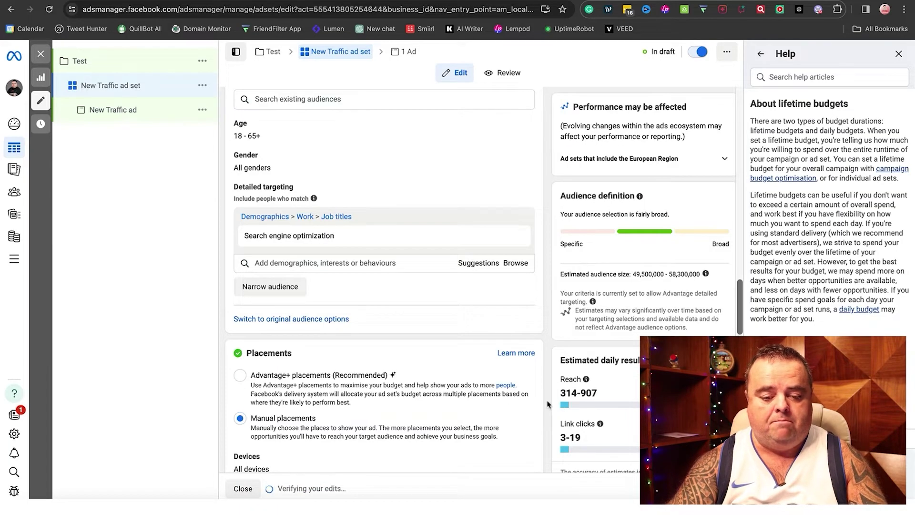
{"action": "left_click_drag", "start_coordinate": [541, 404], "coordinate": [374, 196]}
{"action": "scroll", "coordinate": [547, 400], "scroll_direction": "down", "scroll_amount": 5}
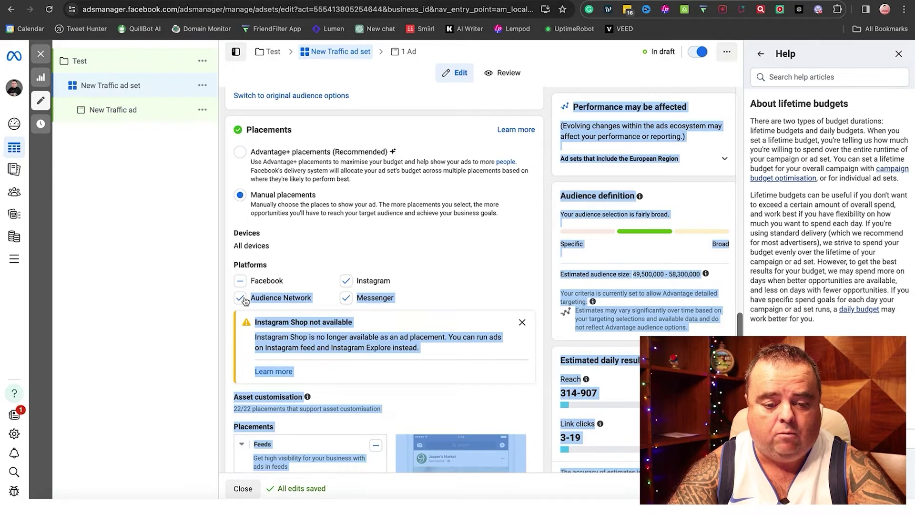
{"action": "left_click", "coordinate": [522, 322]}
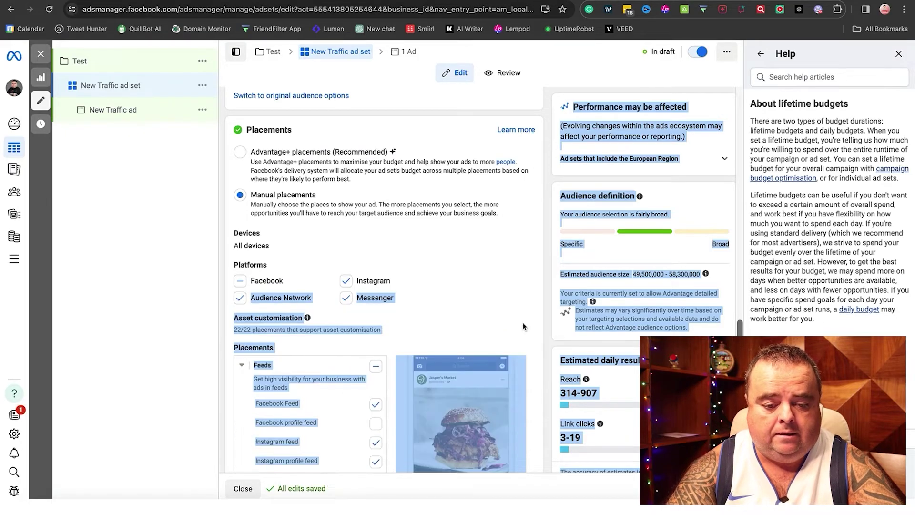
{"action": "left_click", "coordinate": [547, 308]}
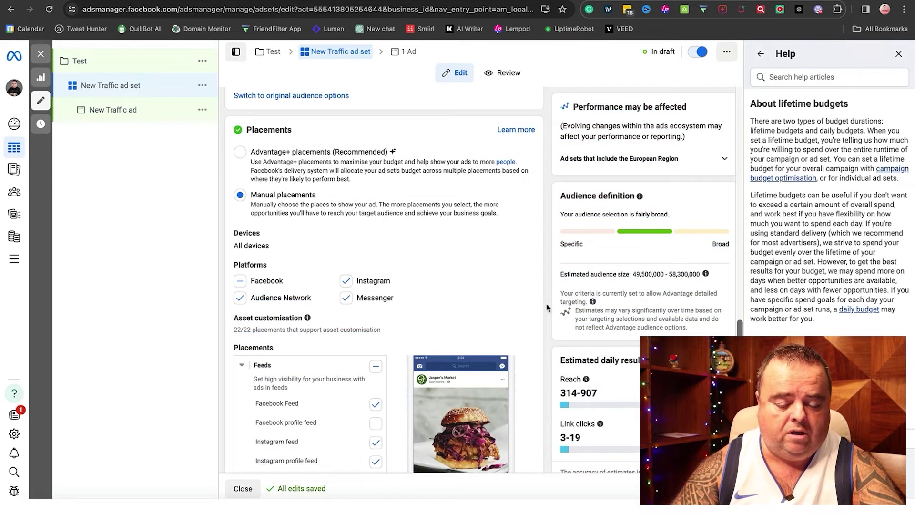
{"action": "left_click_drag", "start_coordinate": [512, 314], "coordinate": [527, 392]}
- Untick Instagram profile feed, Facebook Marketplace, video feeds, right column, Explore and Explore home
{"action": "left_click", "coordinate": [526, 393]}
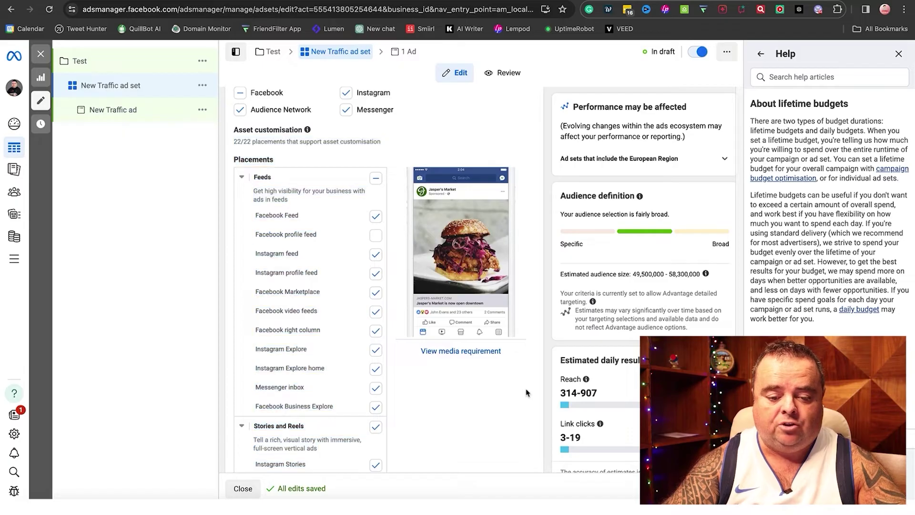
{"action": "left_click", "coordinate": [378, 275]}
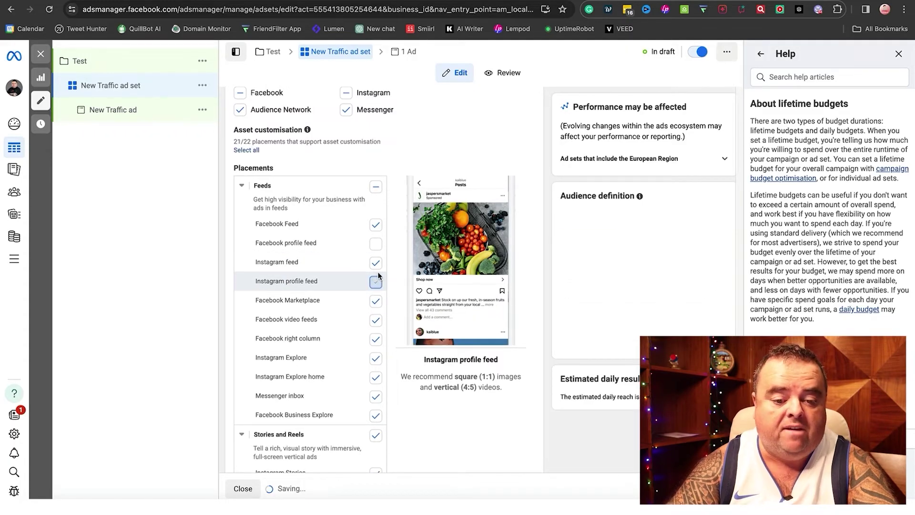
{"action": "left_click", "coordinate": [379, 299]}
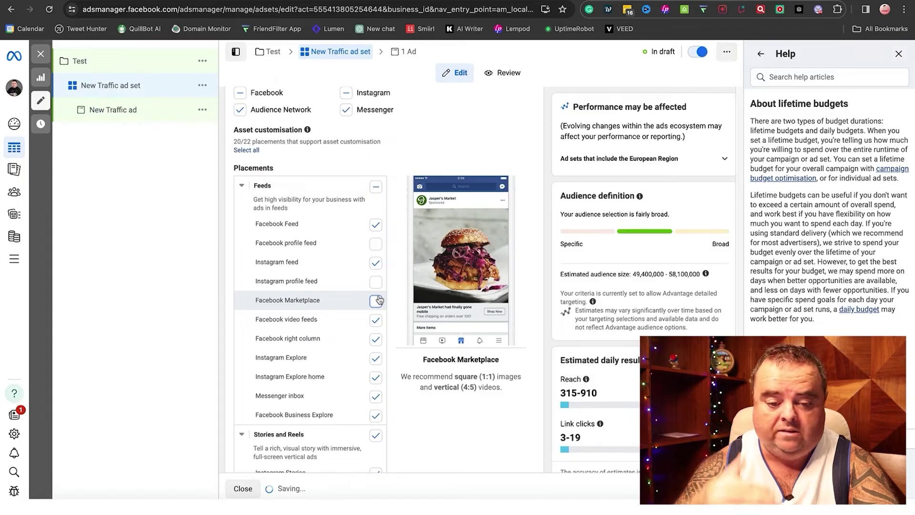
{"action": "left_click", "coordinate": [376, 319]}
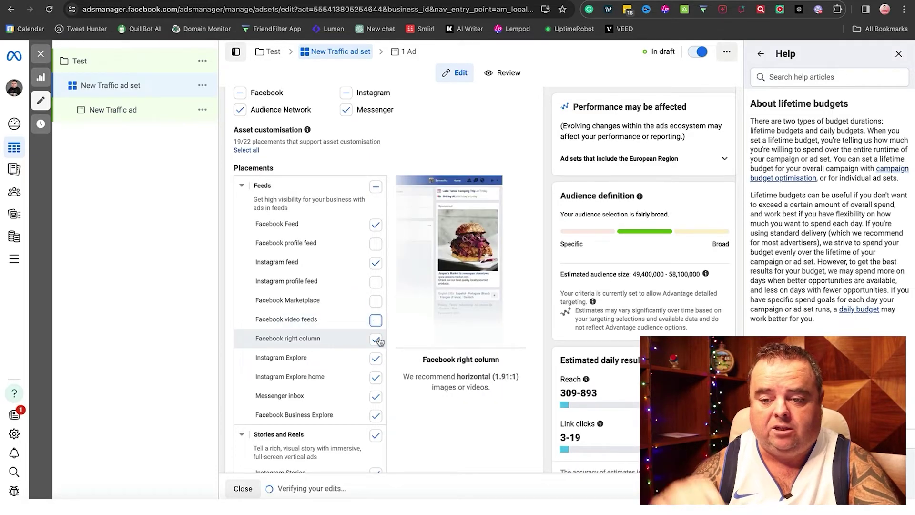
{"action": "left_click", "coordinate": [377, 340]}
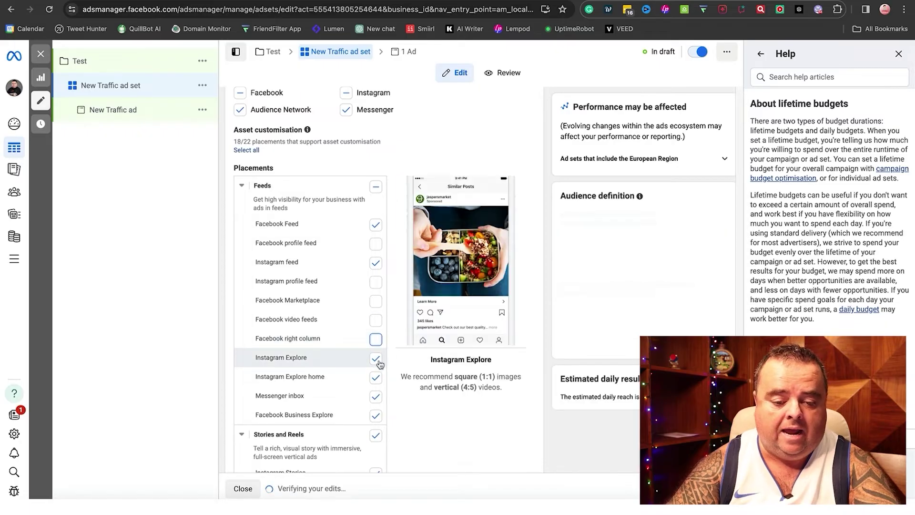
{"action": "left_click", "coordinate": [378, 361]}
{"action": "left_click", "coordinate": [376, 378]}
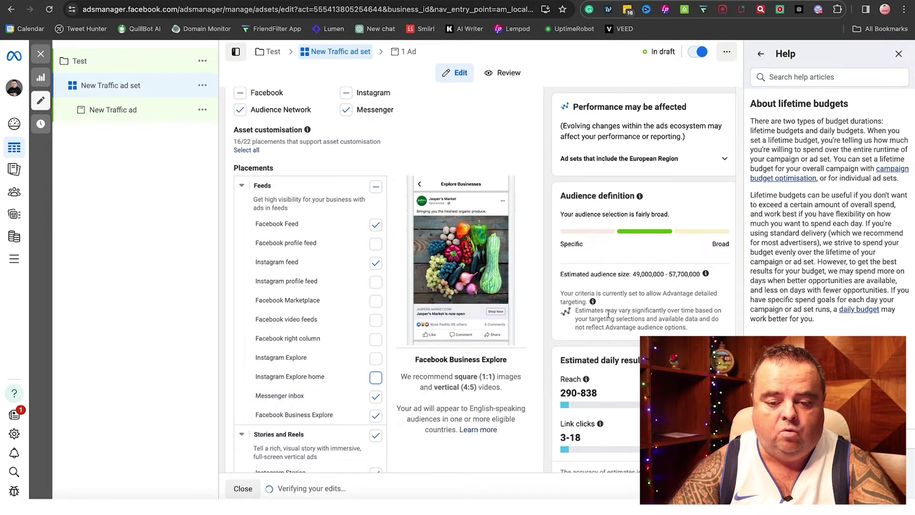
- Scroll down to the ad set schedule running 12/12/2023 to 12/1/2024
{"action": "left_click", "coordinate": [398, 450]}
{"action": "scroll", "coordinate": [397, 451], "scroll_direction": "down", "scroll_amount": 7}
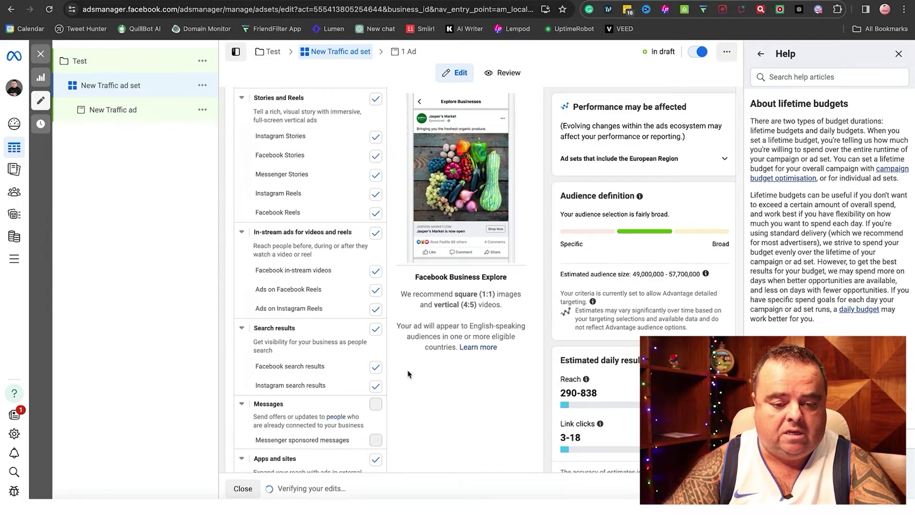
{"action": "left_click_drag", "start_coordinate": [395, 464], "coordinate": [393, 473]}
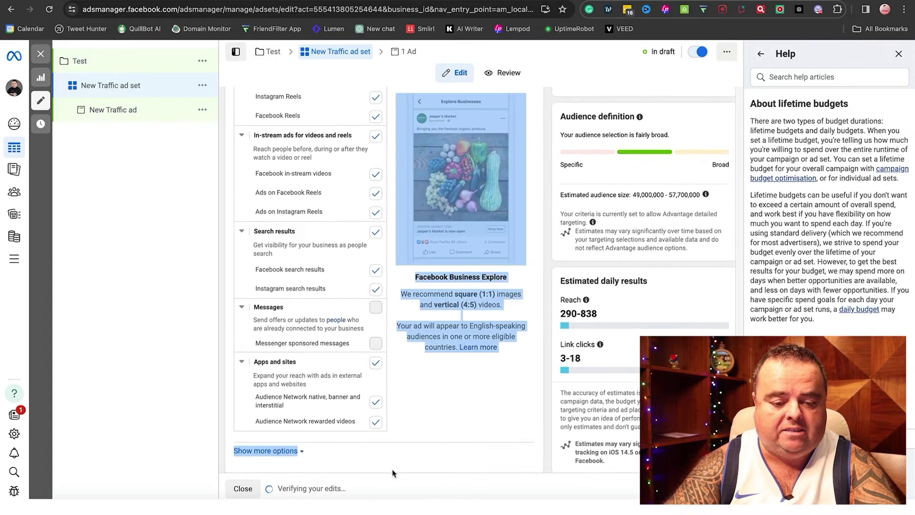
{"action": "scroll", "coordinate": [394, 472], "scroll_direction": "down", "scroll_amount": 1}
{"action": "left_click", "coordinate": [400, 417]}
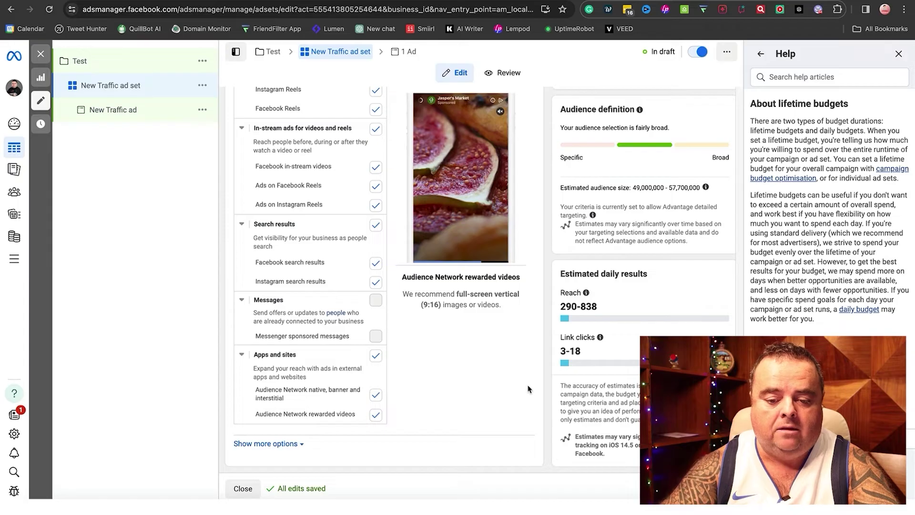
{"action": "left_click_drag", "start_coordinate": [543, 379], "coordinate": [498, 91]}
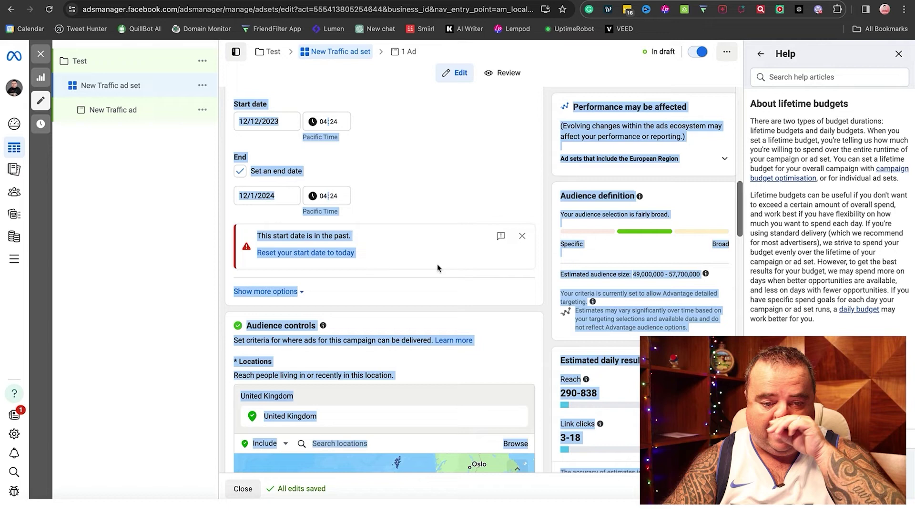
- Change the ad set end date to 25 January 2024 and go to the New Traffic ad
{"action": "left_click", "coordinate": [255, 195]}
{"action": "left_click", "coordinate": [314, 291]}
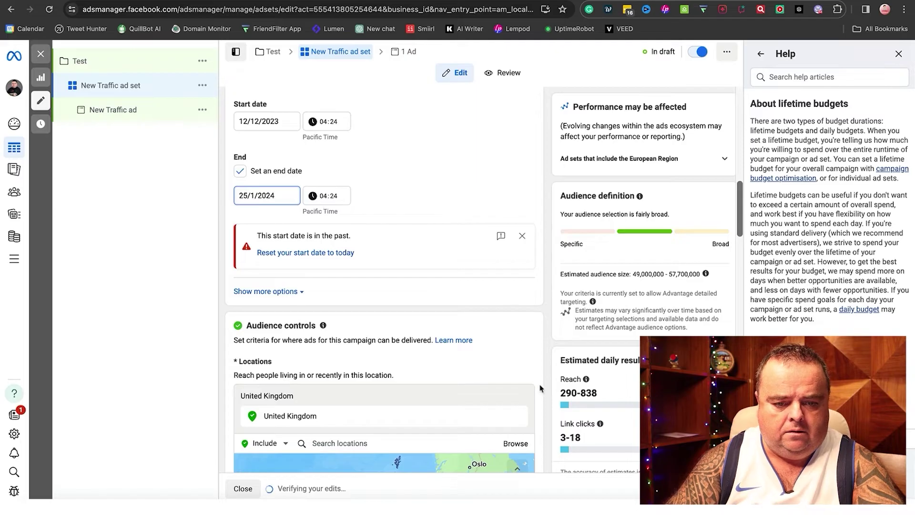
{"action": "left_click", "coordinate": [715, 488]}
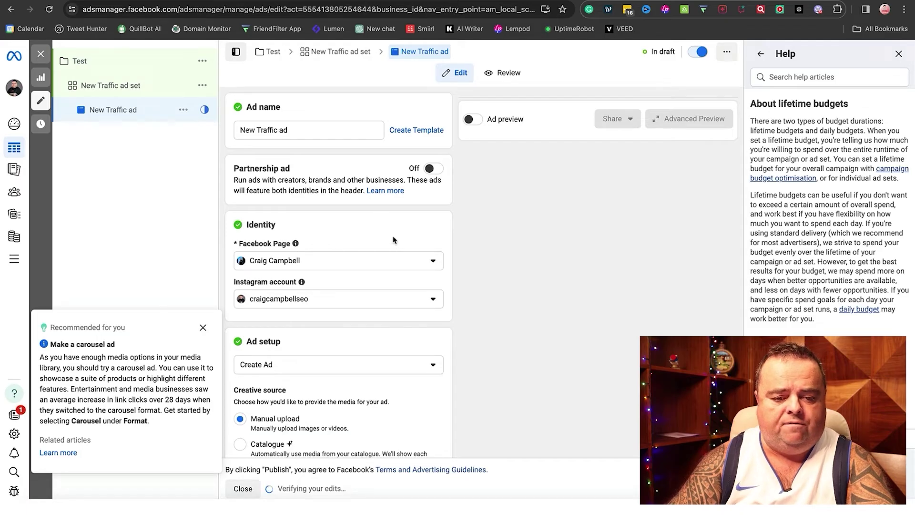
- Dismiss the carousel ad, recommendations summary and custom info labels suggestion cards
{"action": "left_click", "coordinate": [203, 327]}
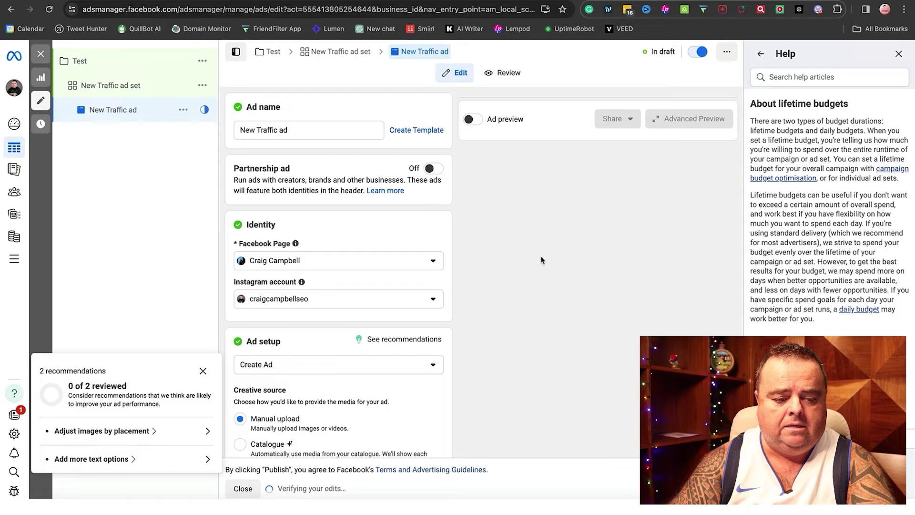
{"action": "left_click", "coordinate": [203, 371]}
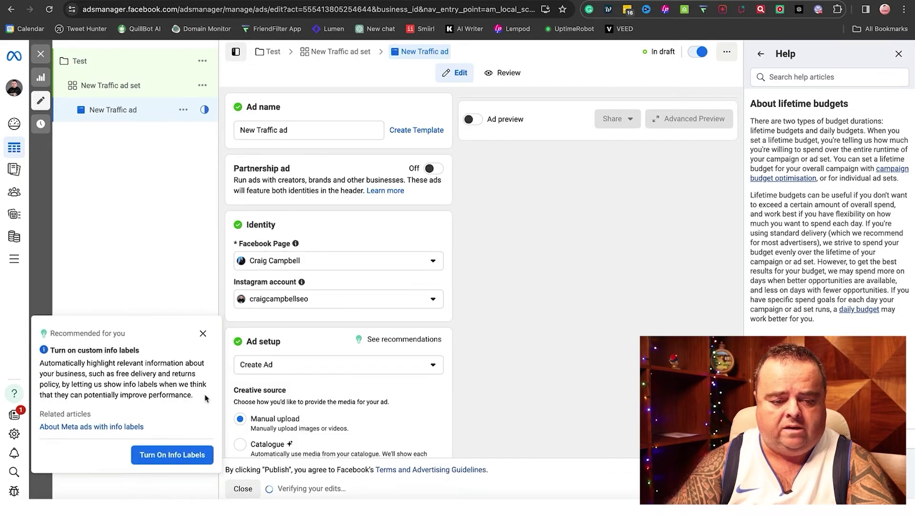
{"action": "left_click", "coordinate": [203, 333]}
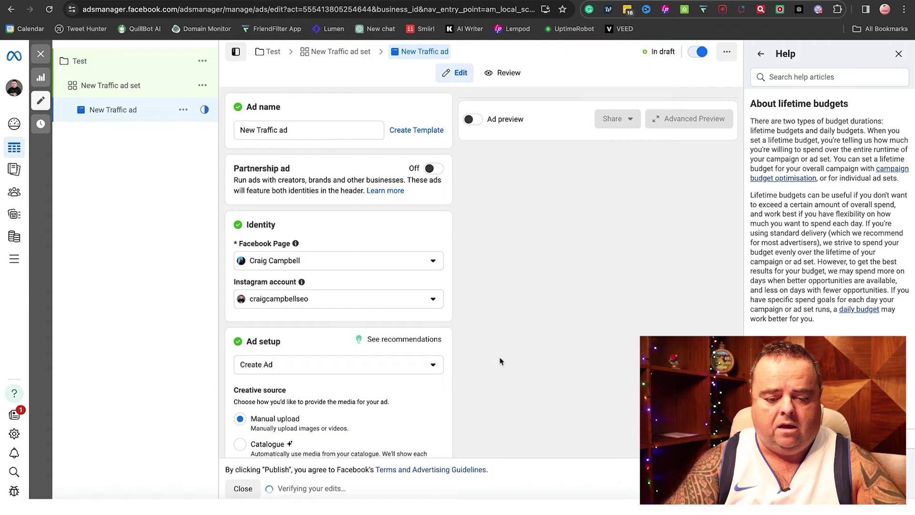
- Scroll down to the Format and Ad creative sections and clear the stray text selection
{"action": "scroll", "coordinate": [500, 360], "scroll_direction": "down", "scroll_amount": 7}
{"action": "left_click_drag", "start_coordinate": [496, 312], "coordinate": [479, 114]}
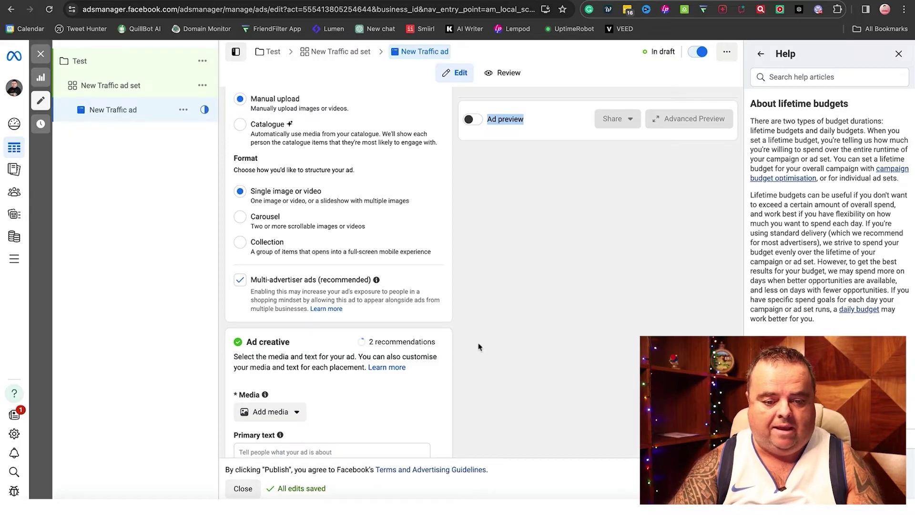
{"action": "left_click", "coordinate": [428, 396]}
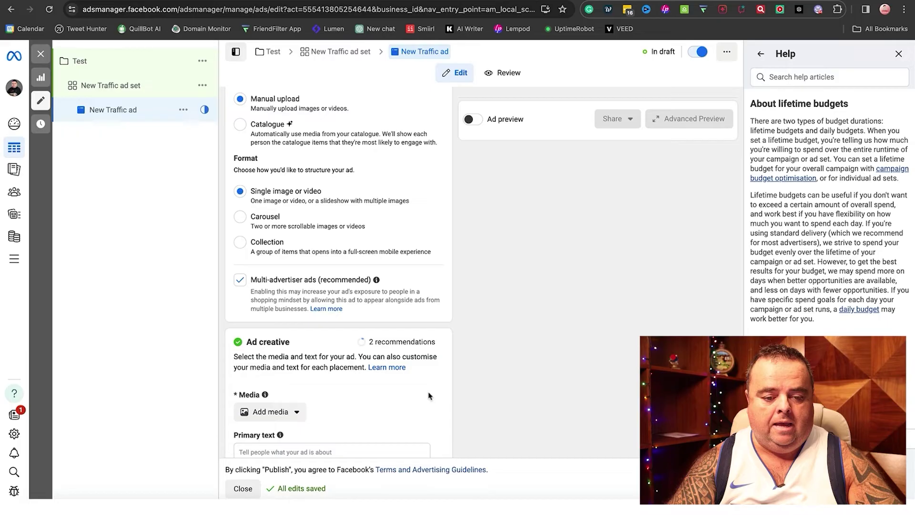
{"action": "left_click_drag", "start_coordinate": [432, 392], "coordinate": [361, 175]}
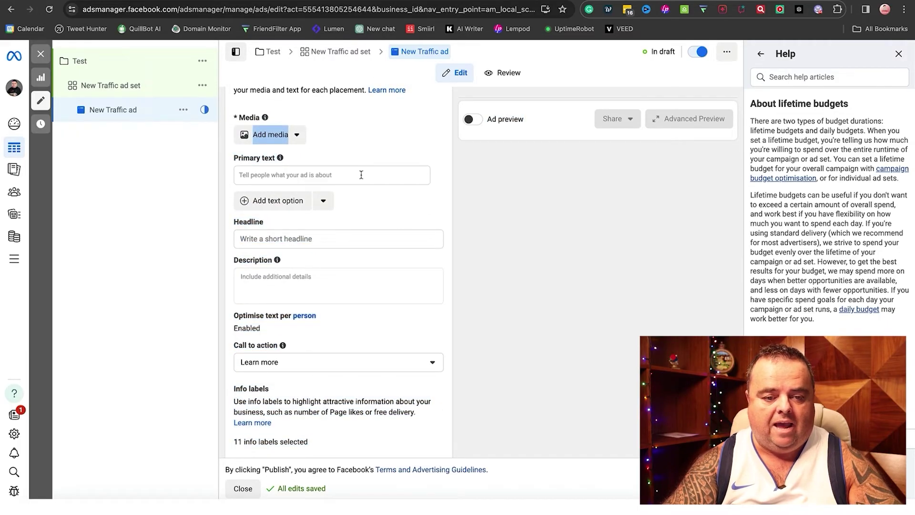
{"action": "left_click", "coordinate": [361, 175]}
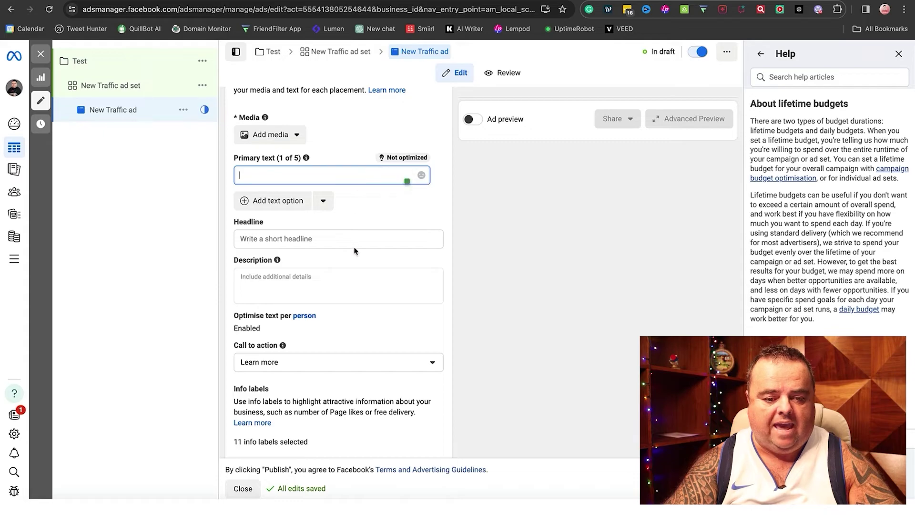
{"action": "left_click", "coordinate": [386, 365]}
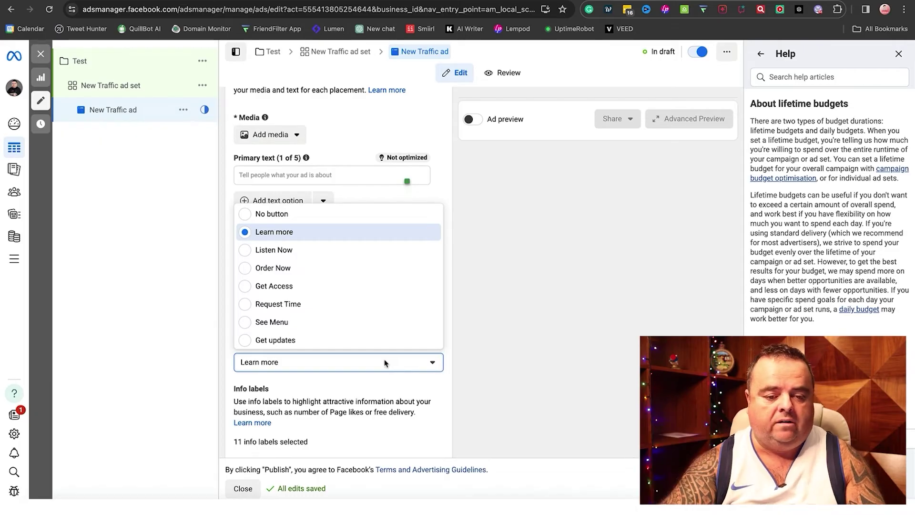
{"action": "left_click", "coordinate": [486, 303]}
{"action": "left_click_drag", "start_coordinate": [436, 324], "coordinate": [442, 458]}
{"action": "scroll", "coordinate": [432, 209], "scroll_direction": "down", "scroll_amount": 5}
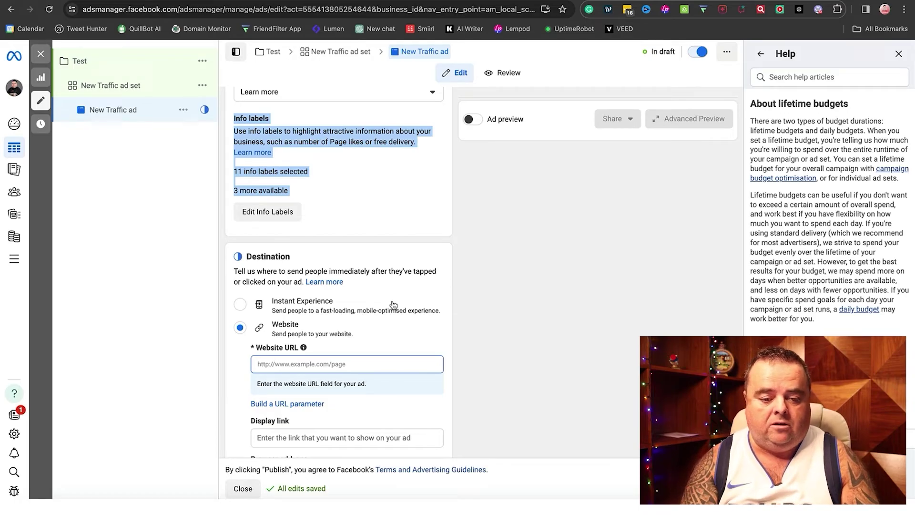
{"action": "left_click", "coordinate": [464, 313]}
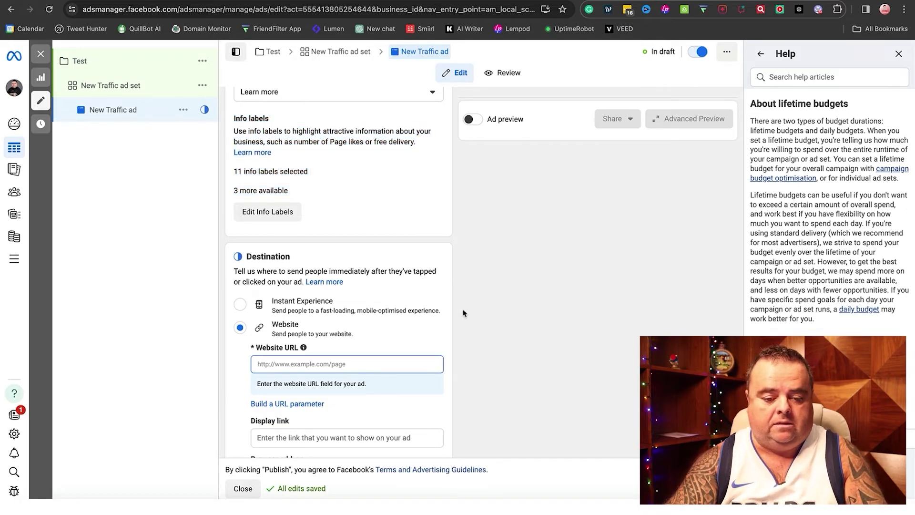
{"action": "left_click_drag", "start_coordinate": [463, 313], "coordinate": [451, 453]}
{"action": "scroll", "coordinate": [451, 455], "scroll_direction": "down", "scroll_amount": 3}
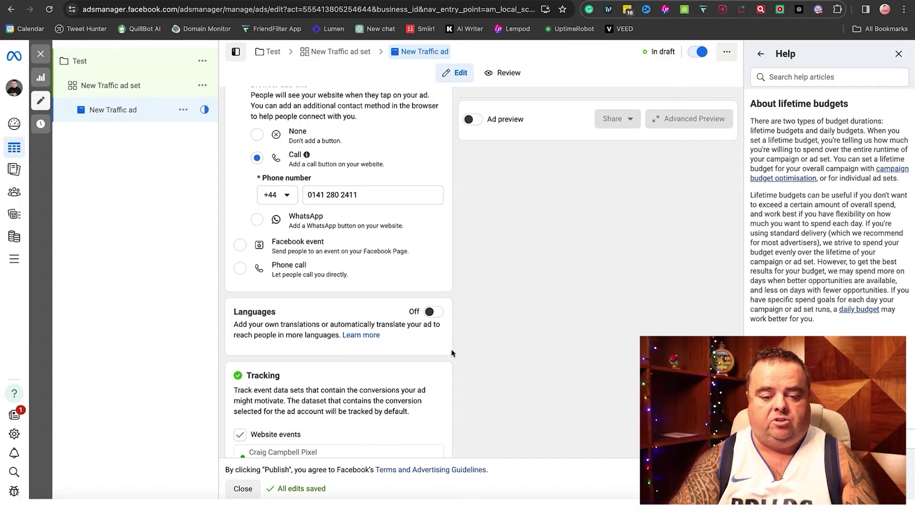
{"action": "left_click_drag", "start_coordinate": [441, 375], "coordinate": [480, 250]}
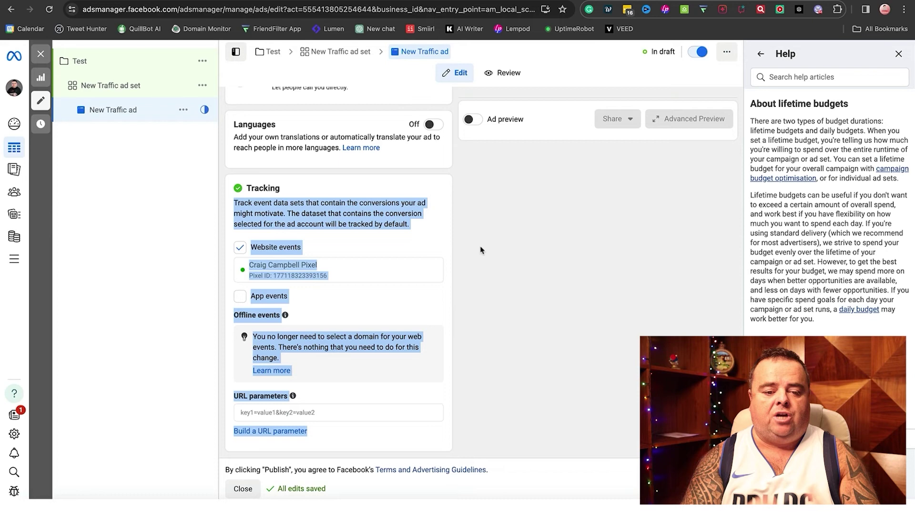
{"action": "left_click", "coordinate": [480, 249]}
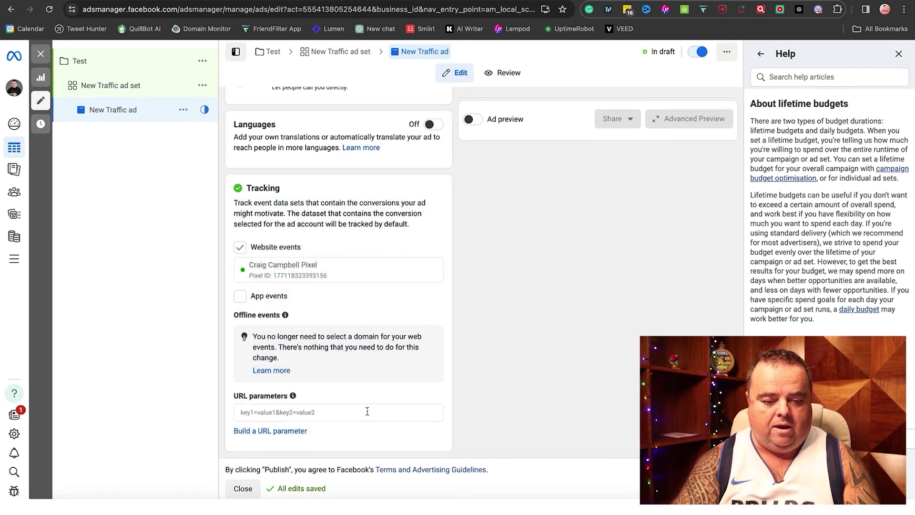
{"action": "left_click_drag", "start_coordinate": [518, 387], "coordinate": [495, 491]}
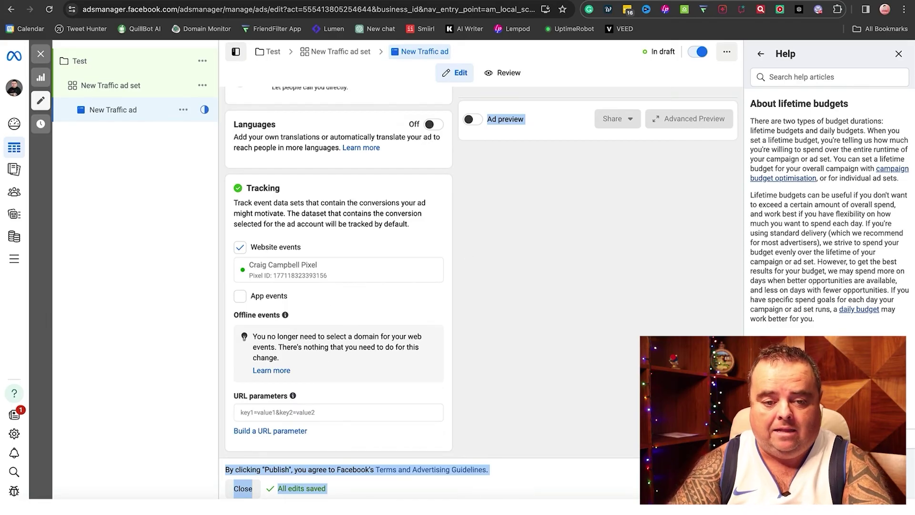
{"action": "left_click", "coordinate": [505, 248]}
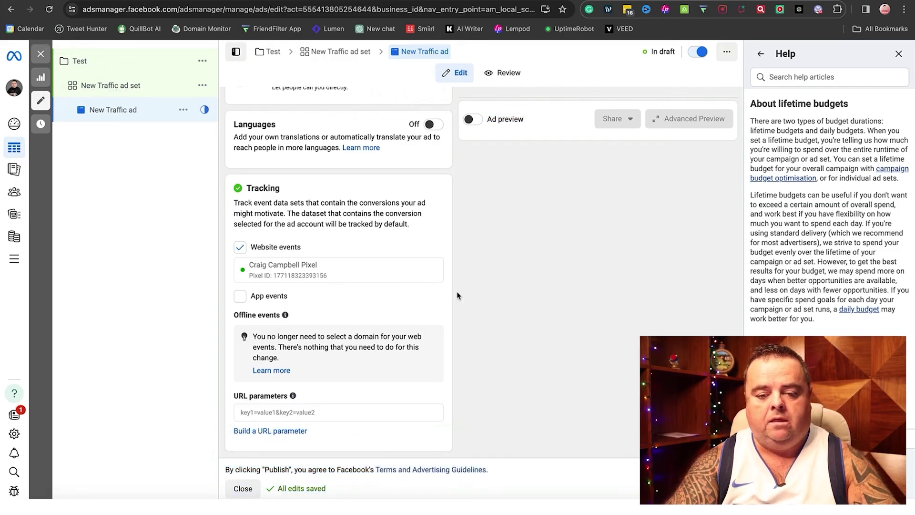
{"action": "left_click_drag", "start_coordinate": [426, 129], "coordinate": [417, 25]}
{"action": "left_click", "coordinate": [461, 422]}
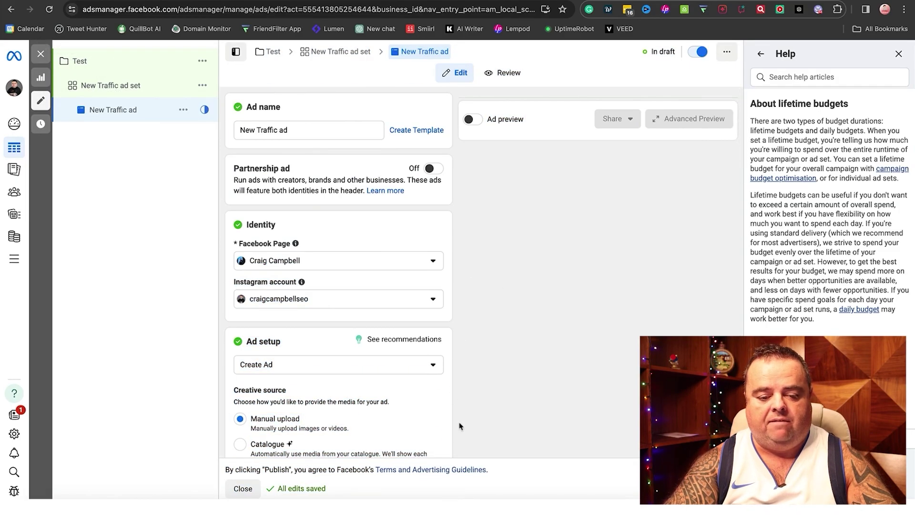